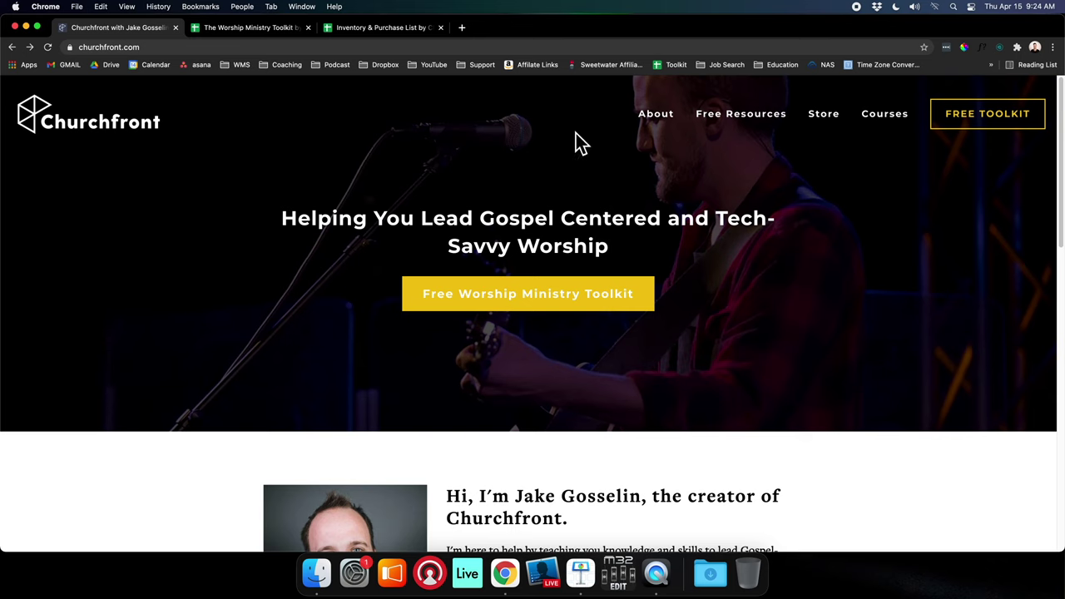
# - Open Churchfront's free Worship Ministry Toolkit page, dismiss the signup popup, and return to the toolkit spreadsheet
pyautogui.click(988, 123)
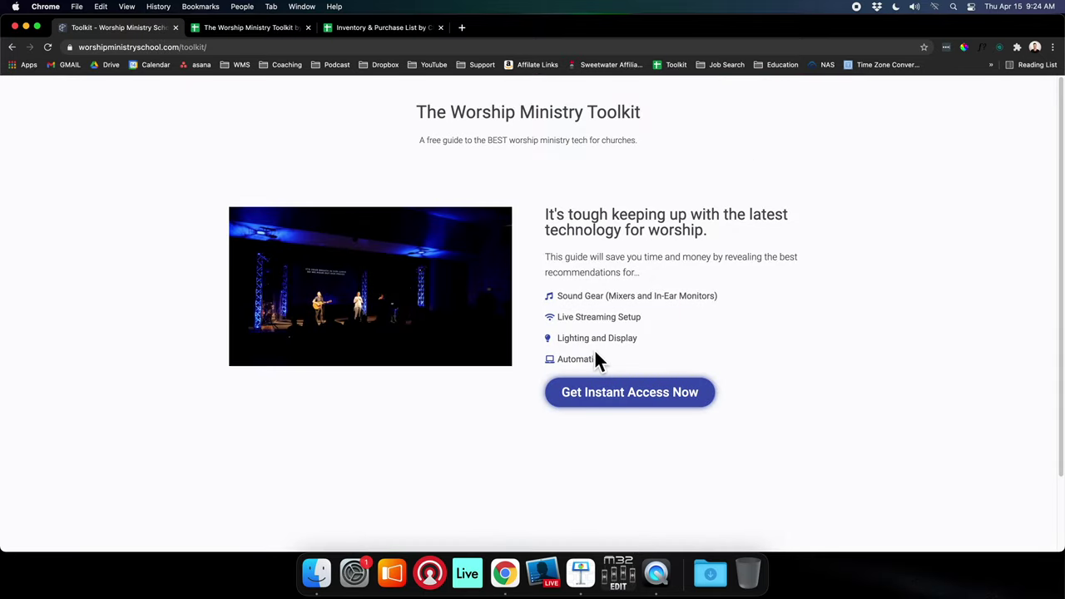
pyautogui.click(631, 394)
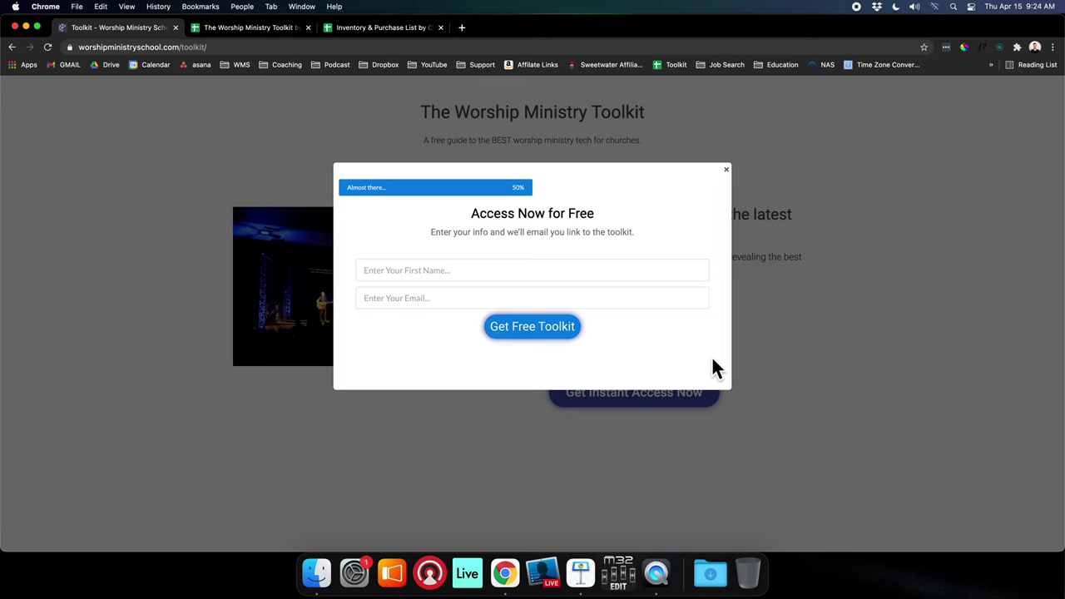
pyautogui.click(725, 170)
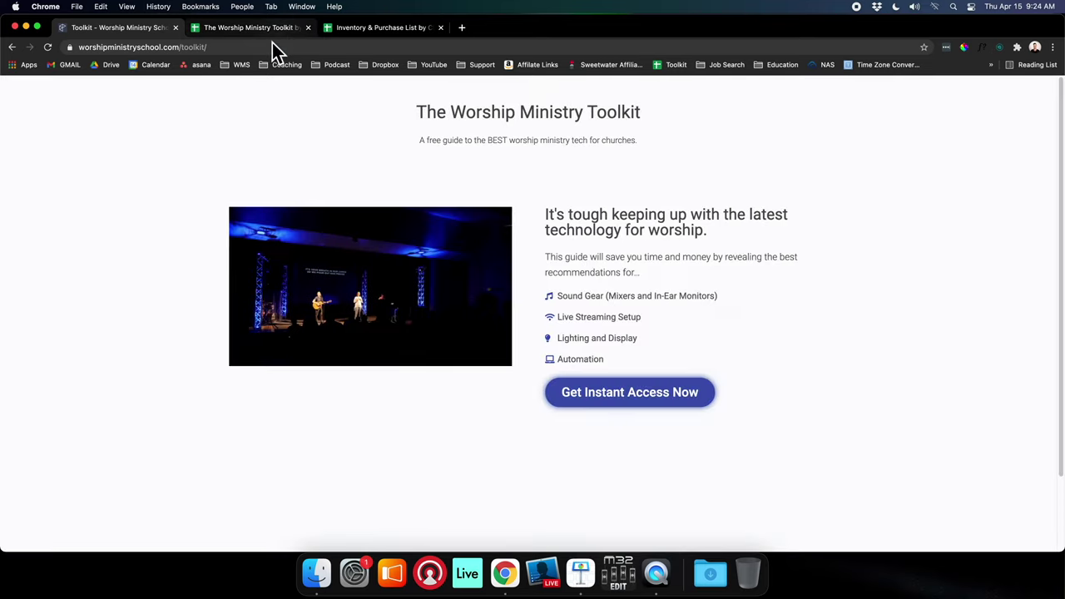
pyautogui.click(257, 30)
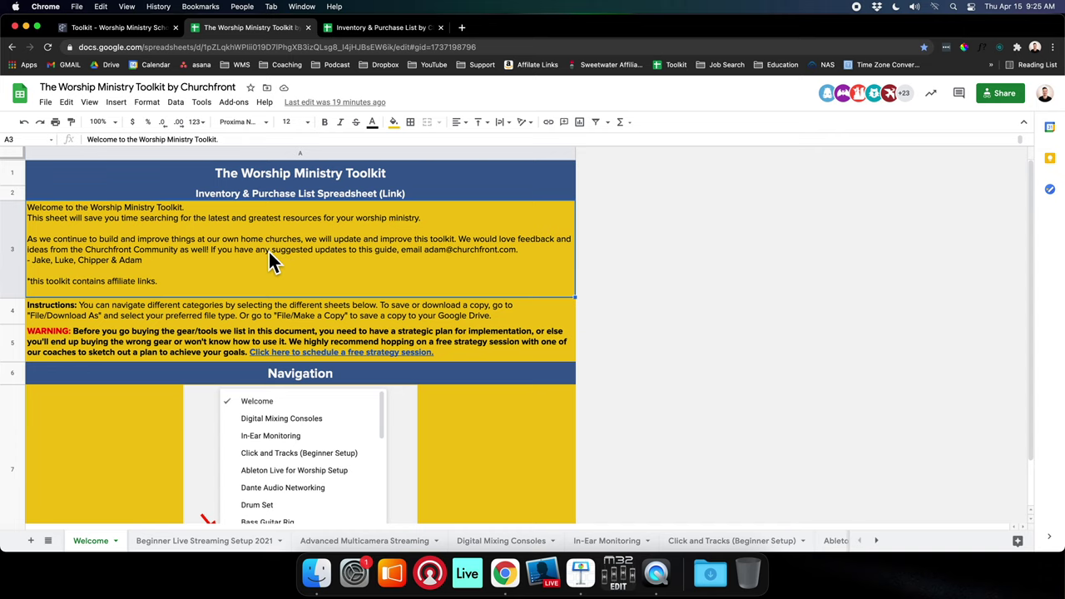
# - Scroll the Welcome sheet and follow the Inventory & Purchase List link in A2
pyautogui.scroll(-1, 250, 274)
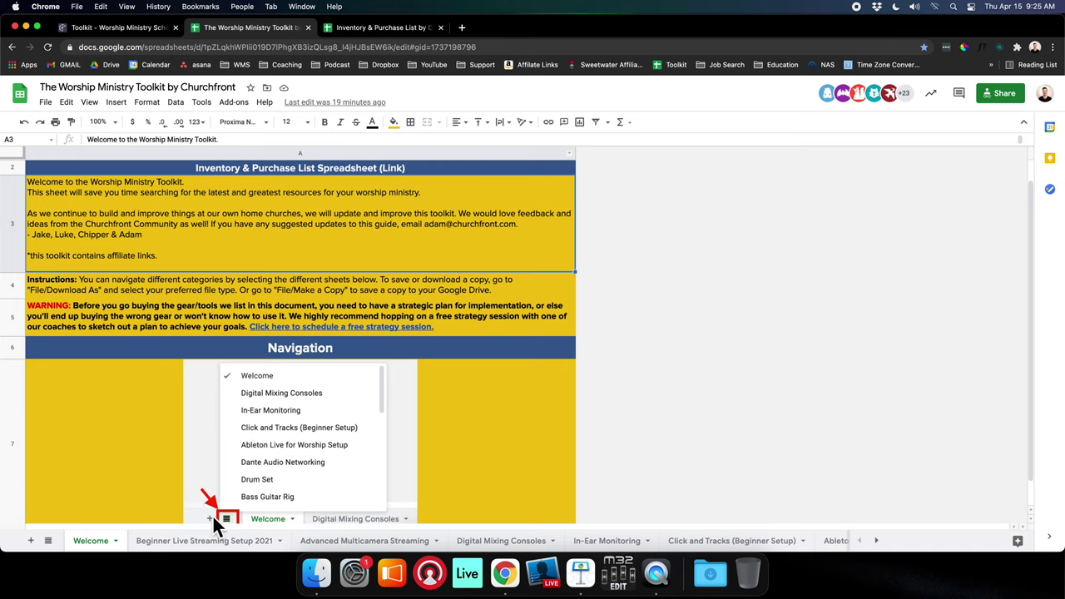
pyautogui.scroll(-2, 581, 373)
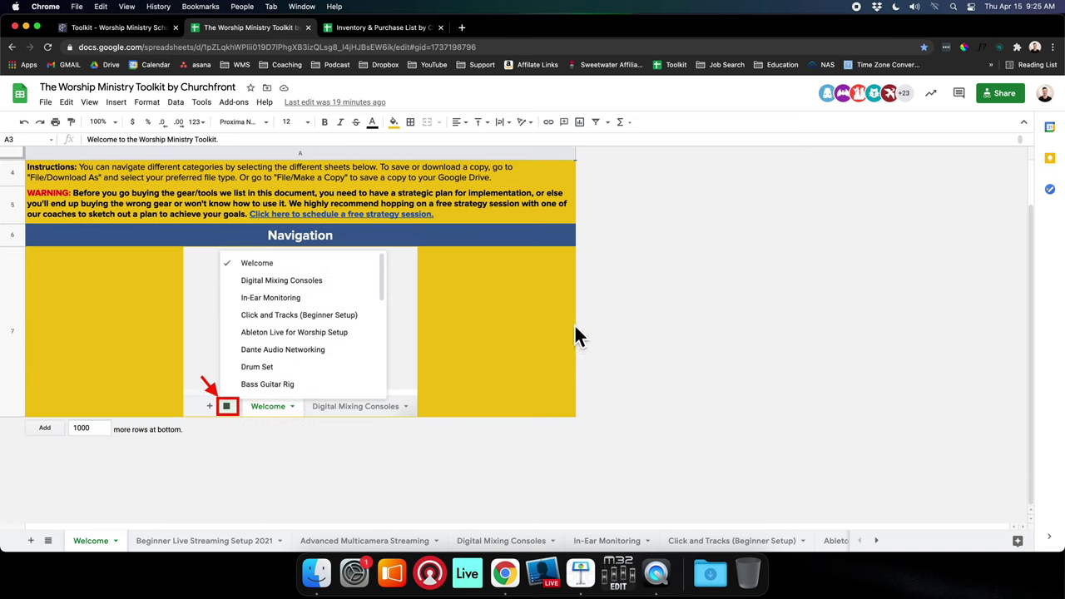
pyautogui.scroll(3, 575, 335)
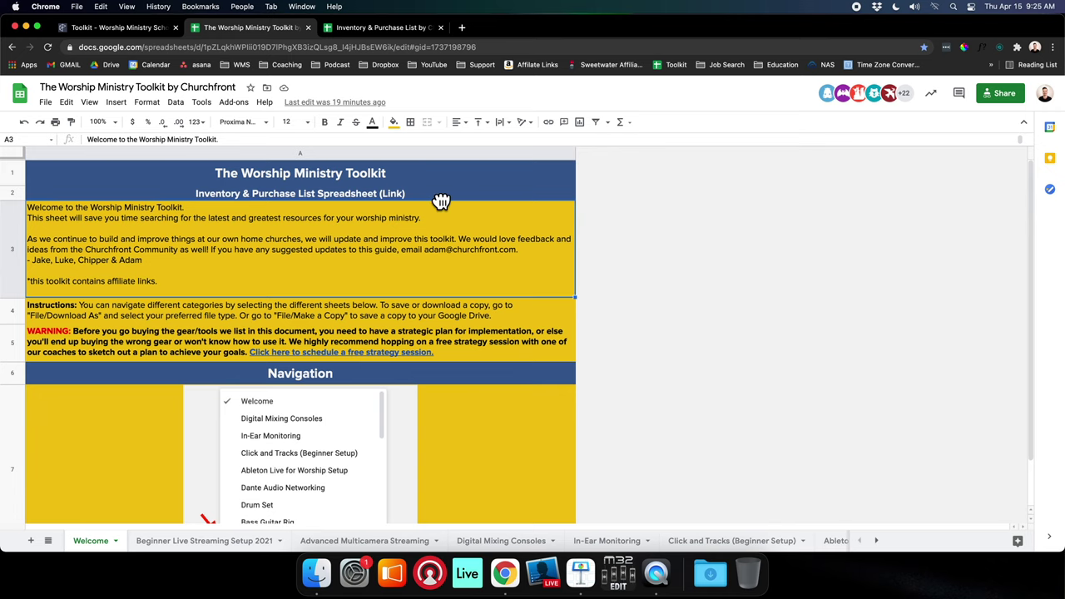
pyautogui.click(325, 195)
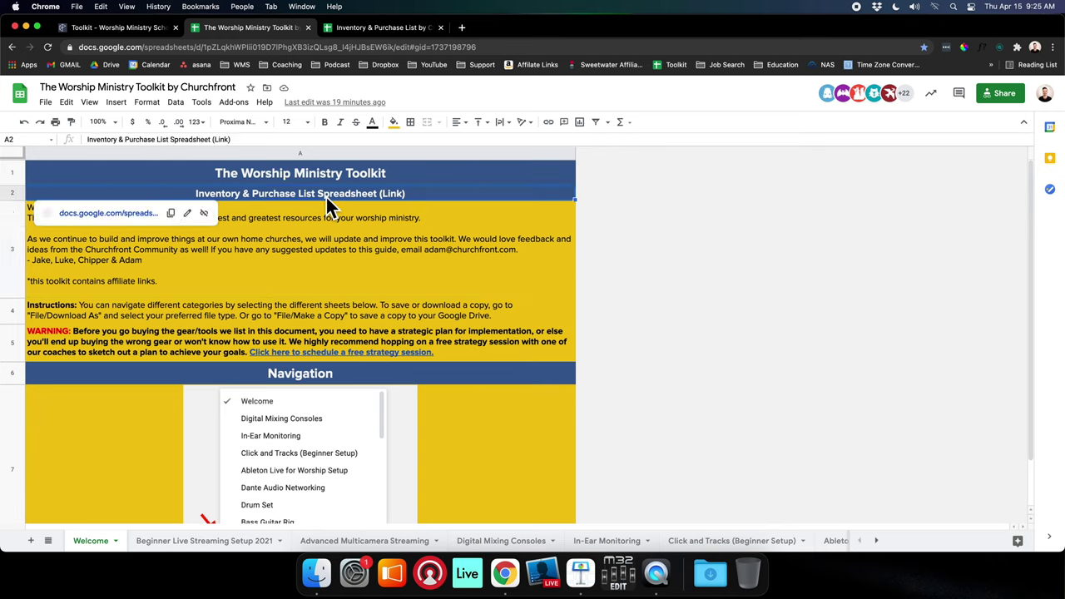
pyautogui.click(130, 214)
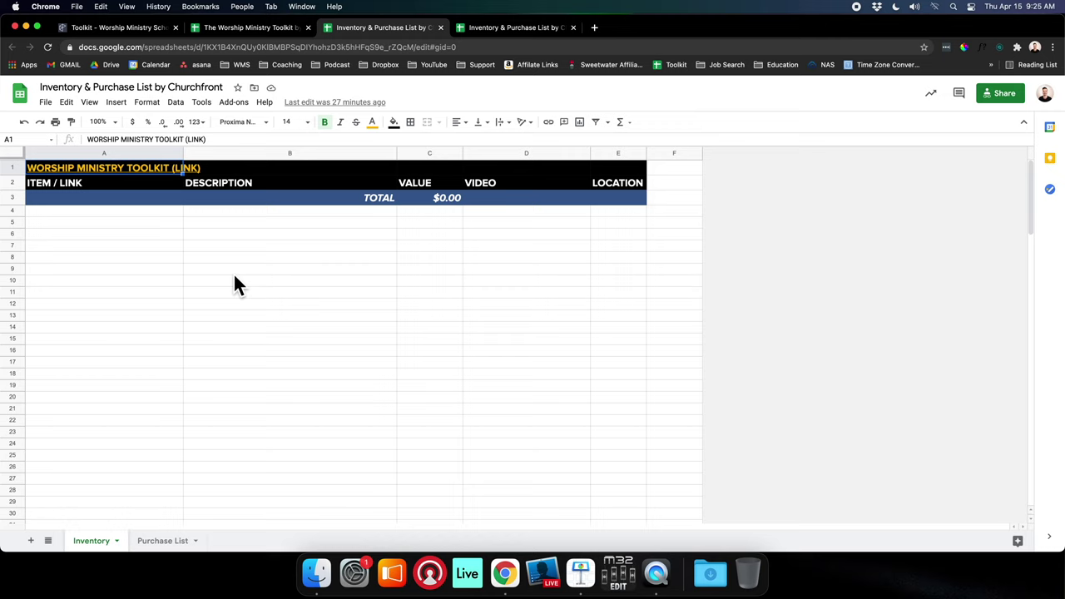
# - Inspect the =SUM(C4:C148) total in C3 and compare the Inventory and Purchase List sheets
pyautogui.click(431, 205)
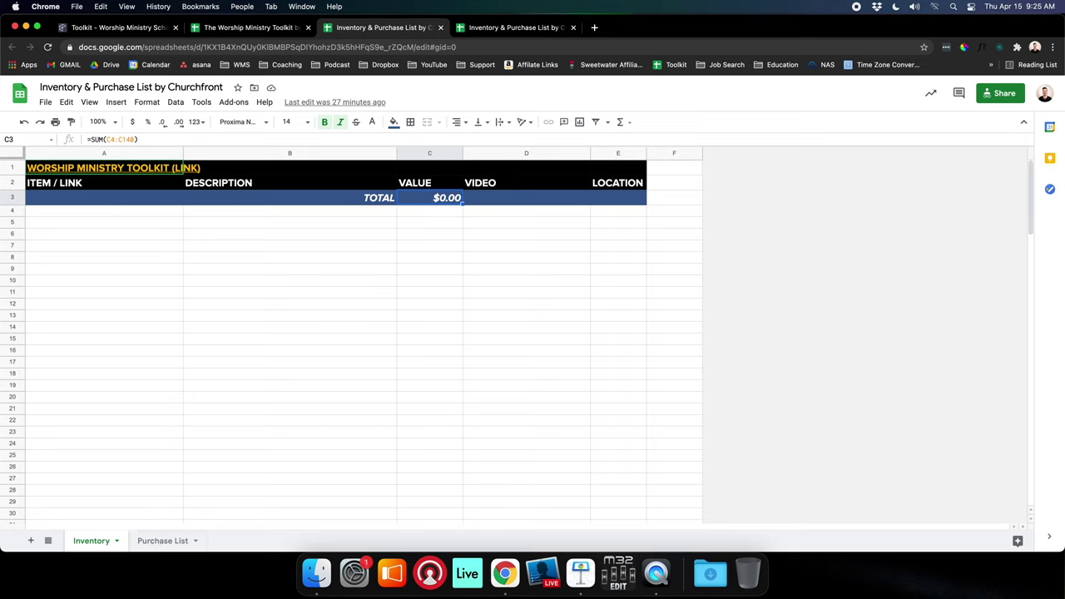
pyautogui.click(154, 542)
pyautogui.click(93, 542)
pyautogui.click(157, 542)
pyautogui.click(89, 542)
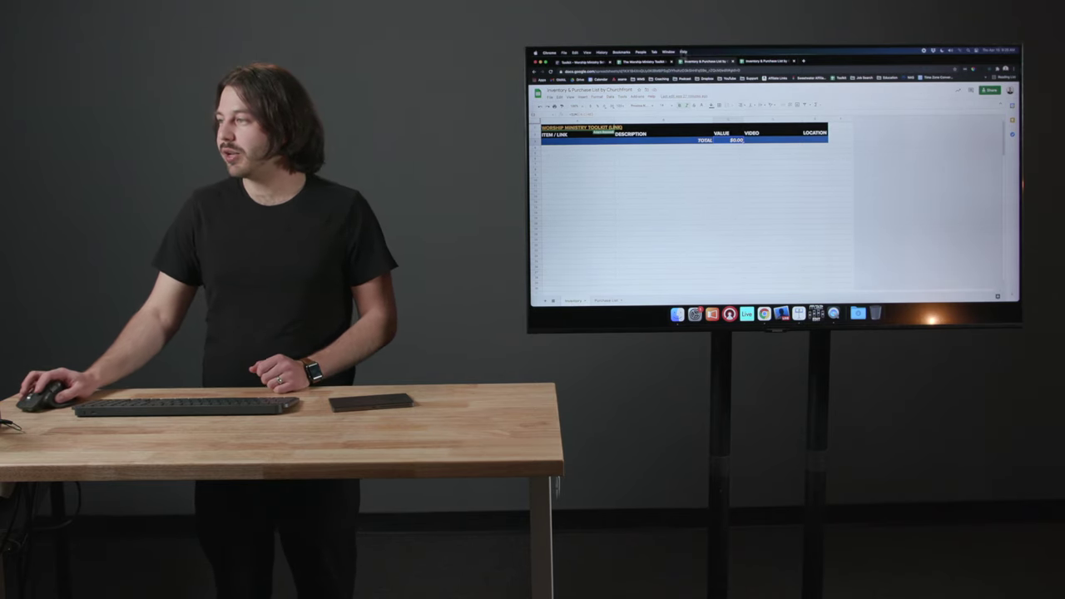
# - Glance back at the toolkit spreadsheet, then bring up the inventory list's File menu
pyautogui.click(647, 61)
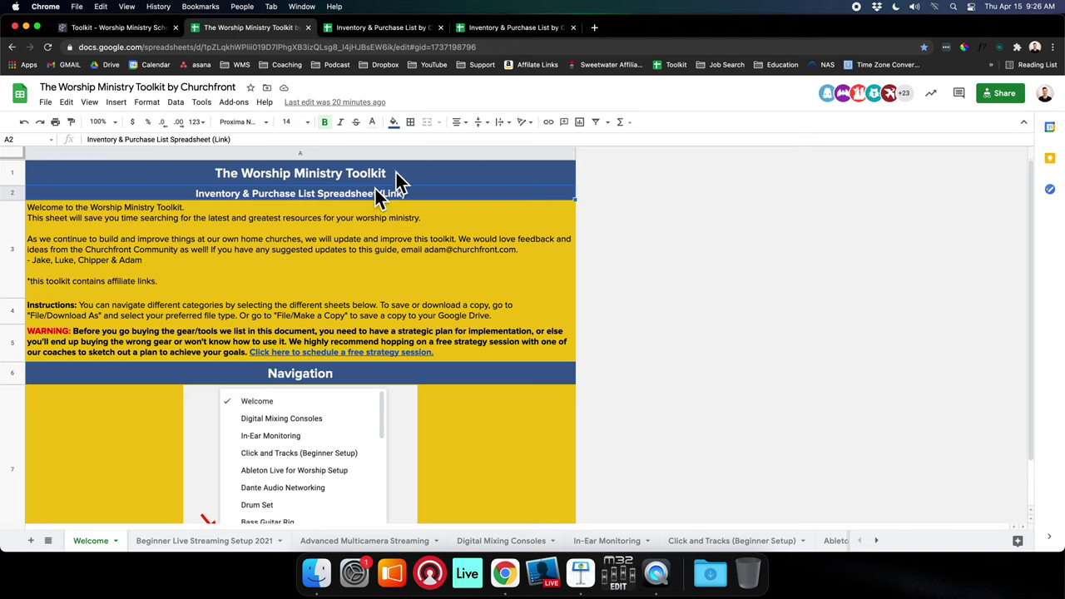
pyautogui.click(392, 33)
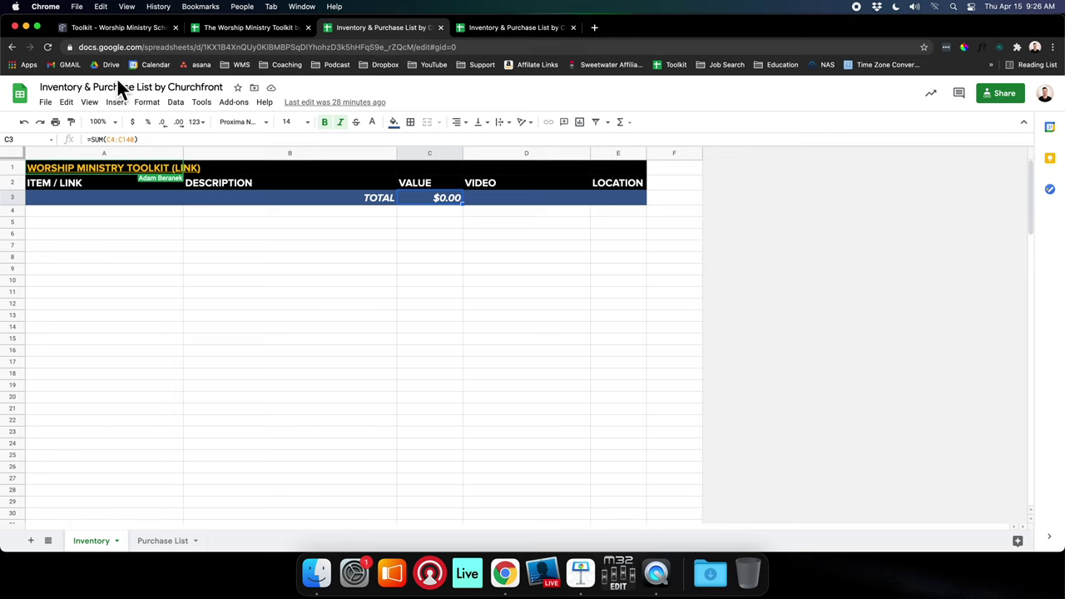
pyautogui.click(45, 103)
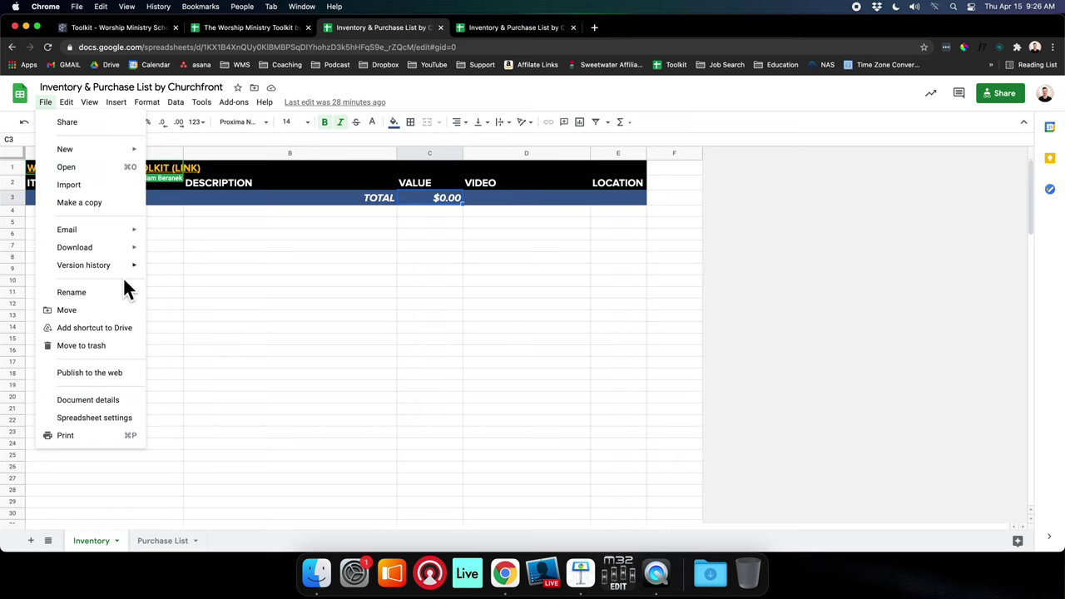
# - Make a copy of the spreadsheet named 'Inventory & Purchase List The Church'
pyautogui.click(124, 204)
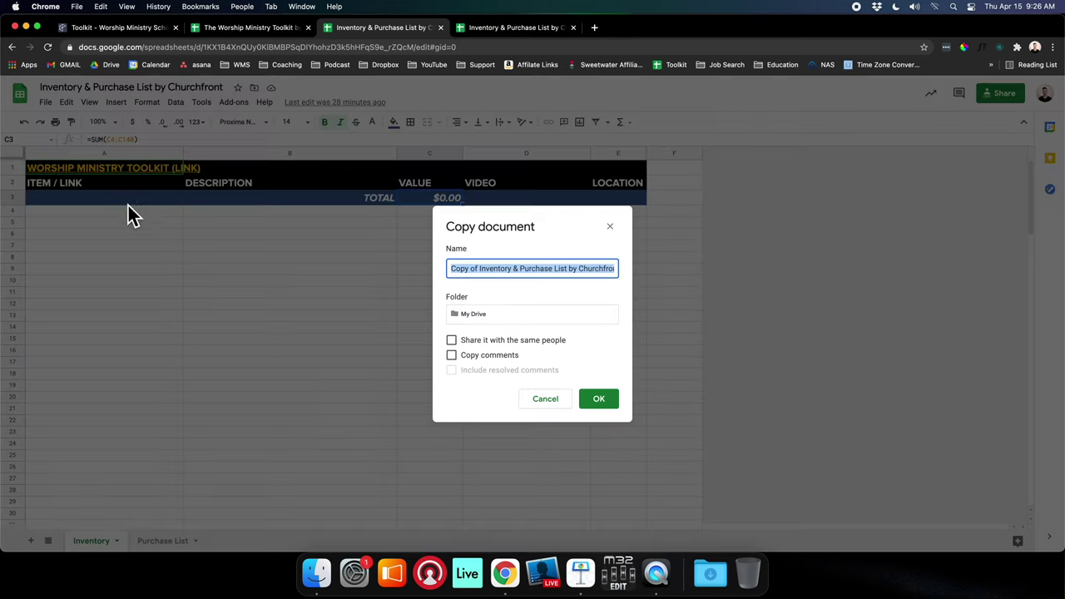
pyautogui.click(480, 269)
pyautogui.moveTo(450, 268)
pyautogui.mouseDown()
pyautogui.moveTo(478, 269)
pyautogui.moveTo(450, 269)
pyautogui.mouseUp()
pyautogui.click(477, 268)
pyautogui.press('BackSpace')
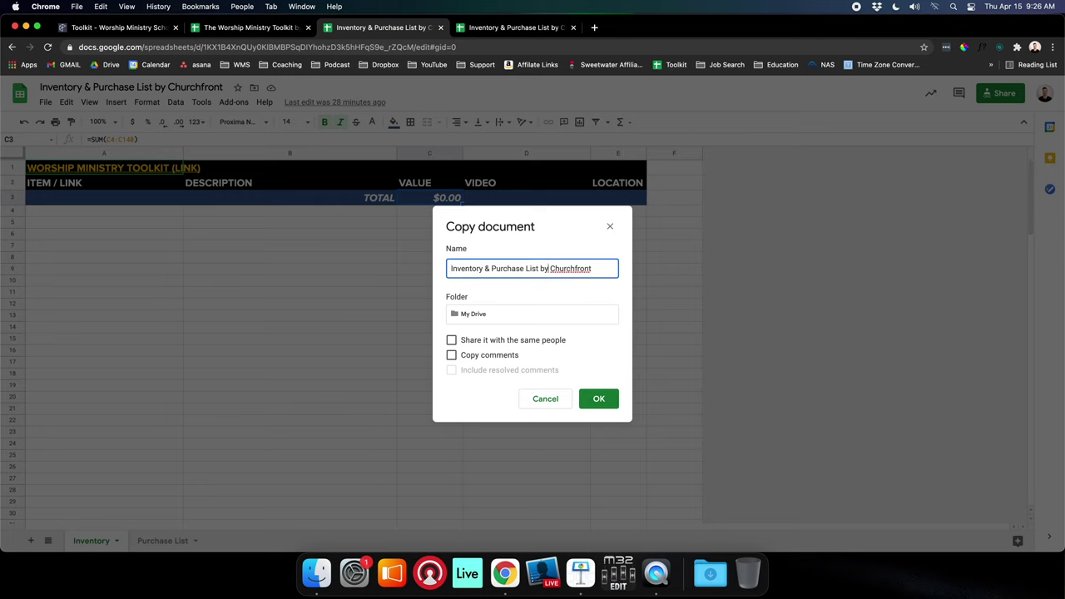
pyautogui.doubleClick(570, 269)
pyautogui.write('The')
pyautogui.press('BackSpace')
pyautogui.press('BackSpace')
pyautogui.press('BackSpace')
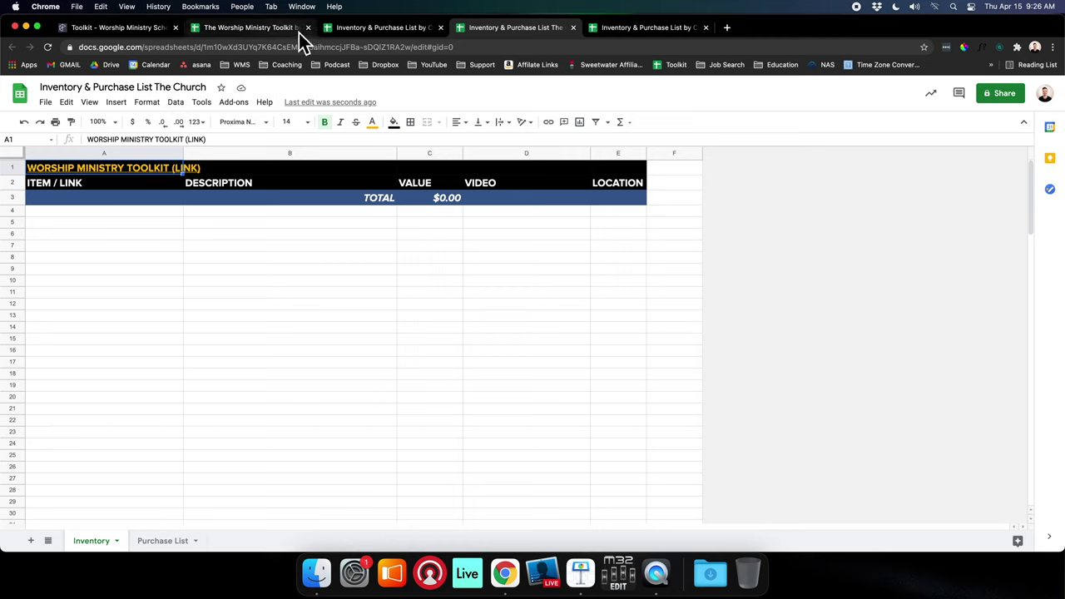
# - Close the original inventory tab and browse the toolkit spreadsheet's list of all sheets
pyautogui.click(440, 28)
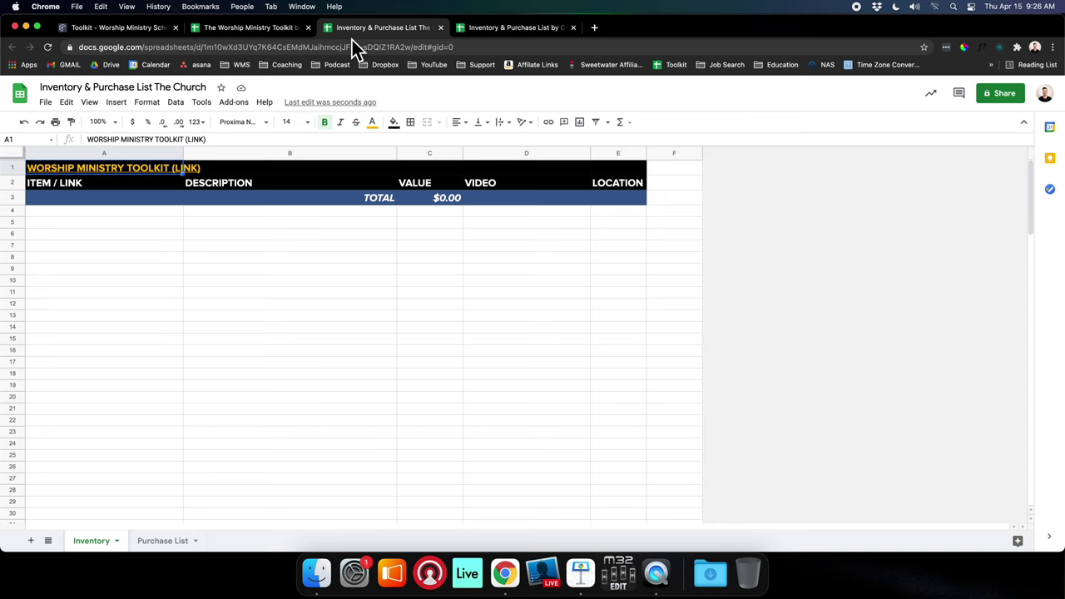
pyautogui.click(268, 33)
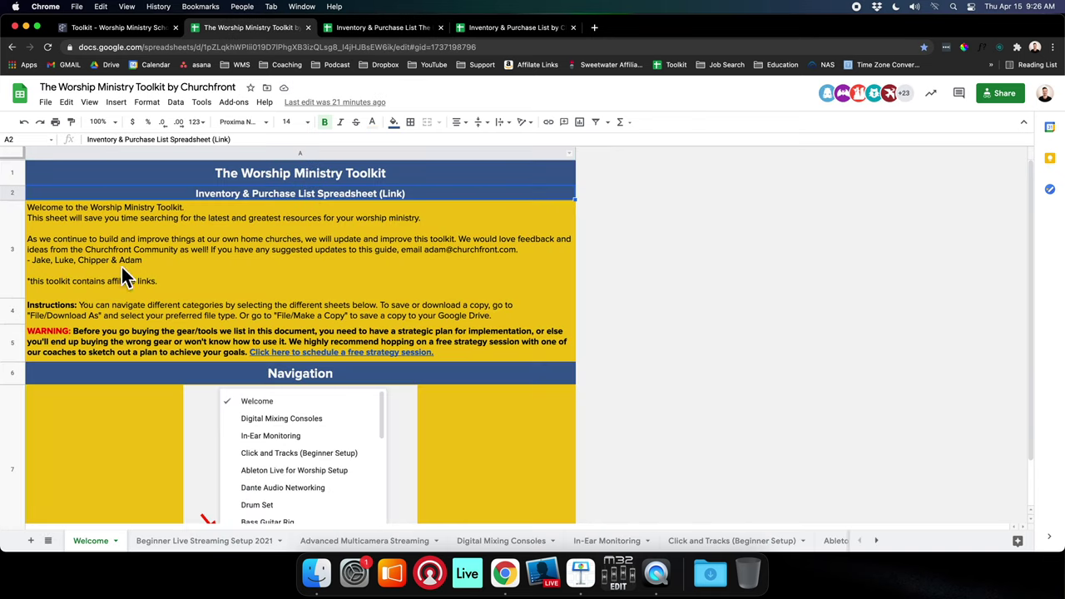
pyautogui.click(47, 541)
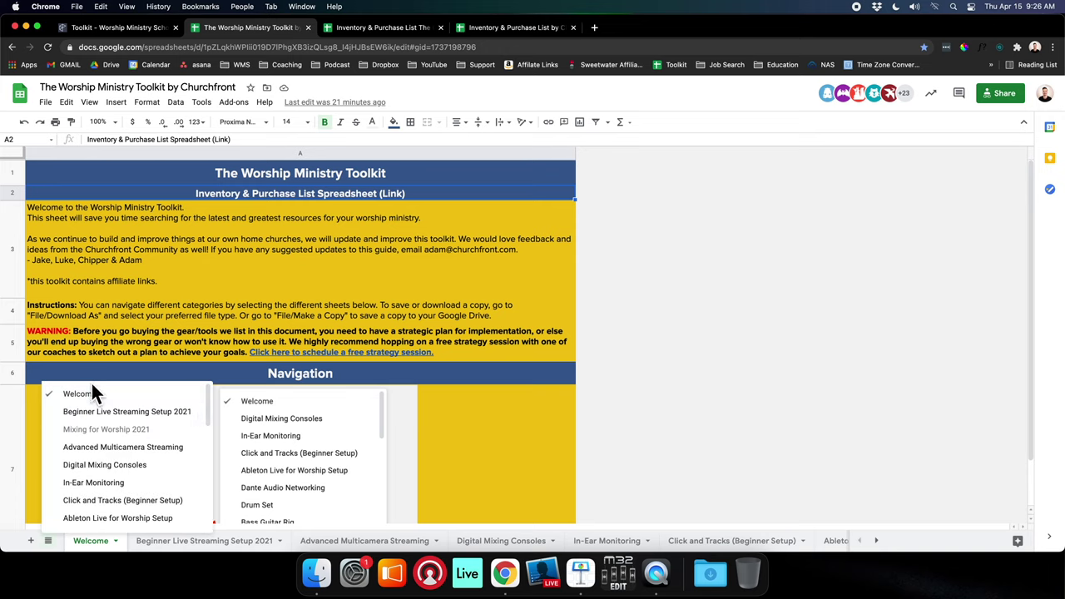
pyautogui.scroll(-10, 138, 465)
pyautogui.scroll(10, 138, 482)
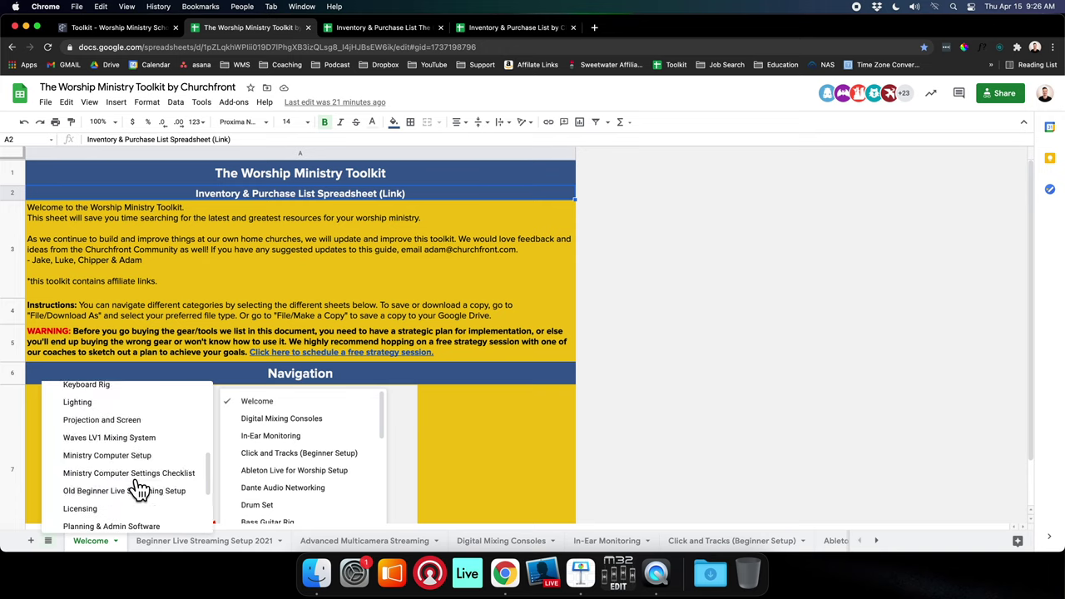
pyautogui.scroll(-10, 138, 482)
pyautogui.scroll(10, 125, 477)
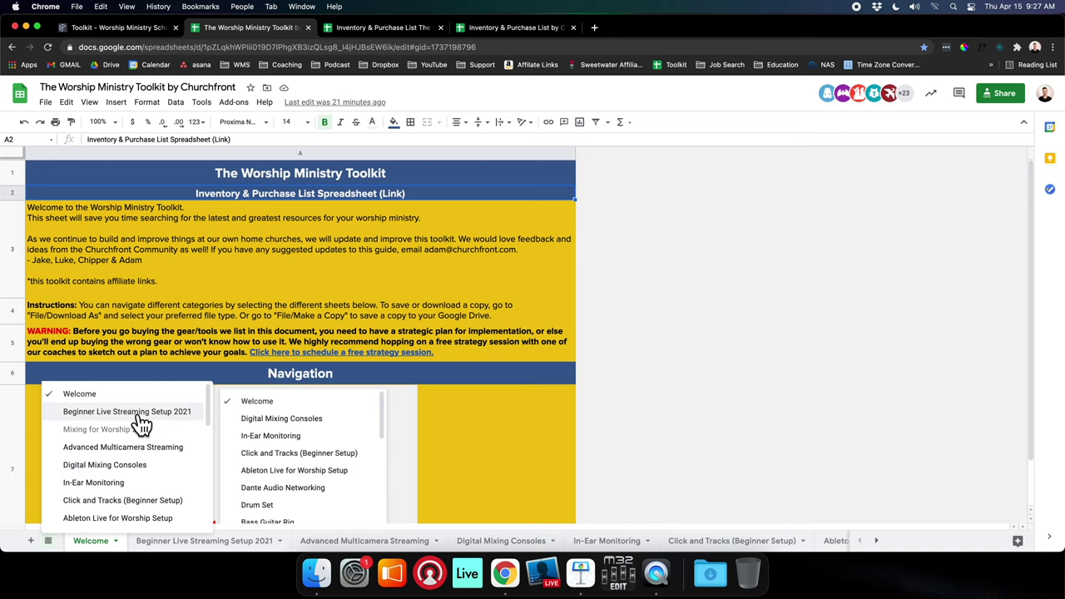
# - Select the Camera 1 row from Beginner Live Streaming Setup 2021 and return to The Church copy
pyautogui.click(140, 416)
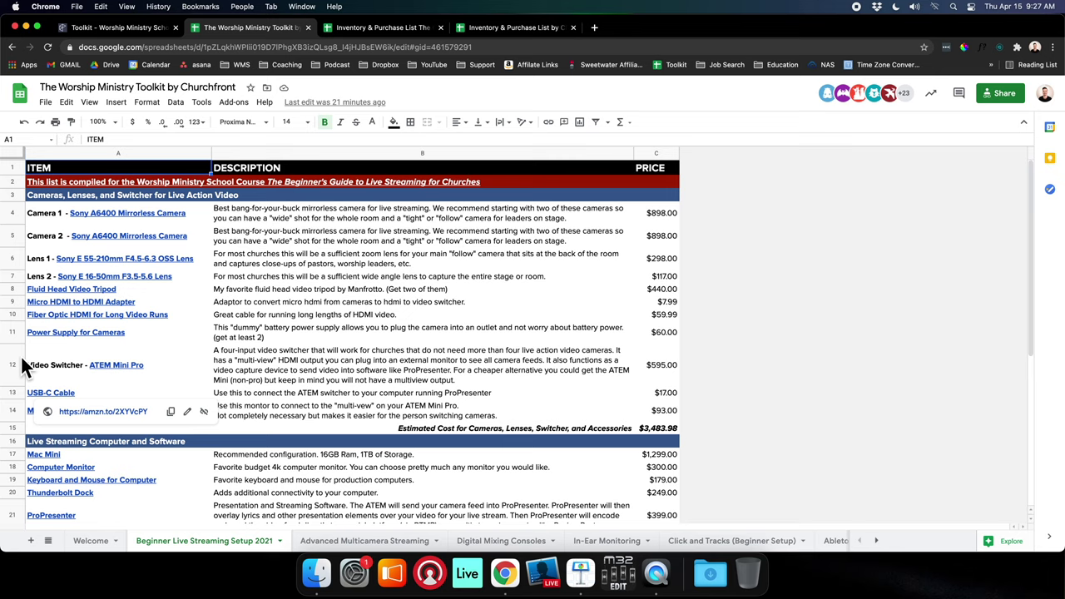
pyautogui.click(8, 208)
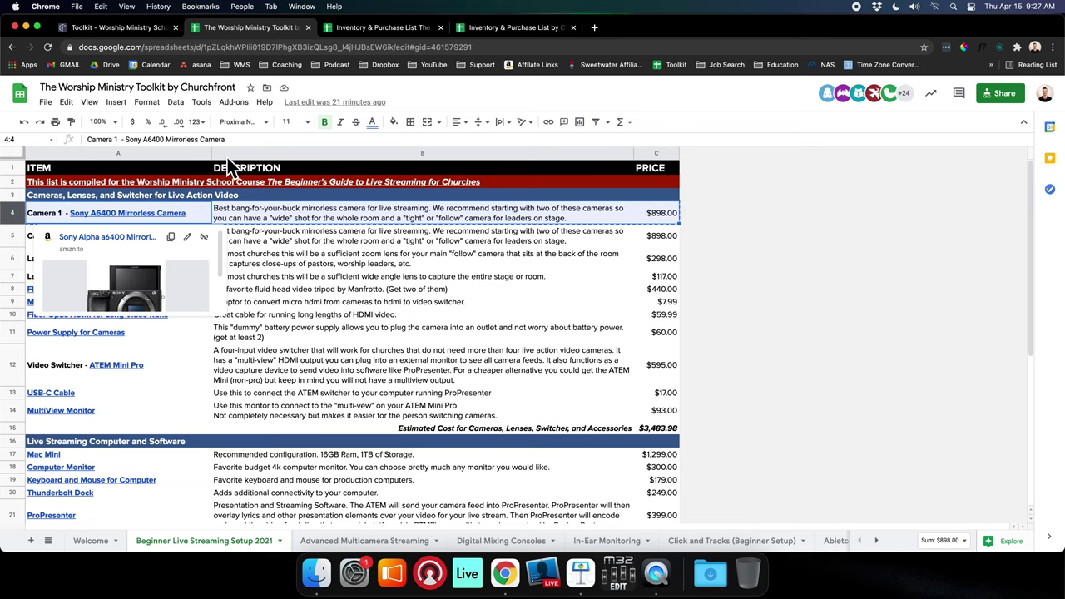
pyautogui.click(391, 29)
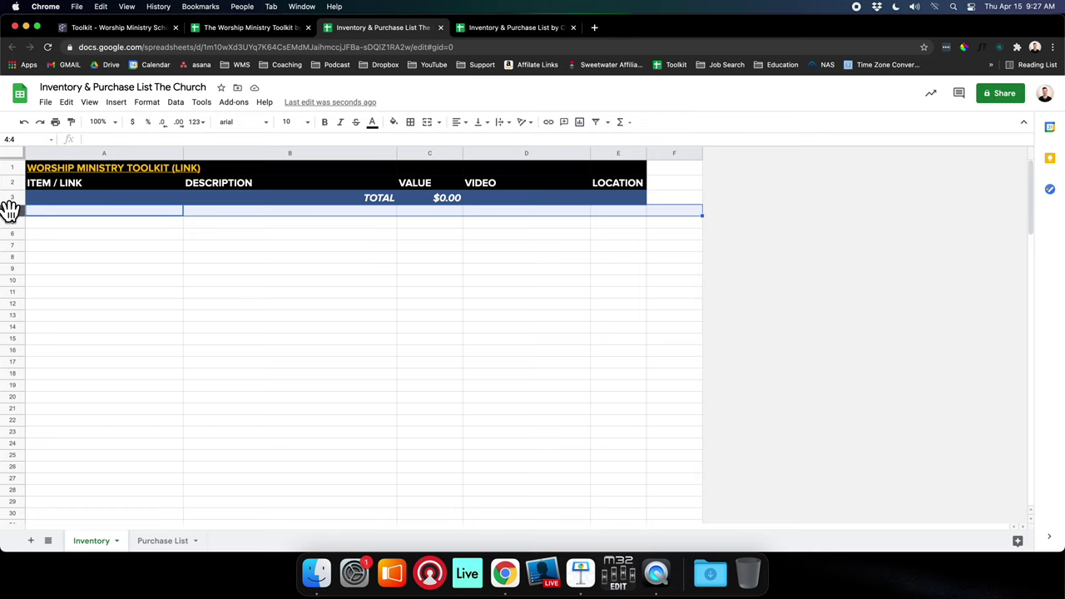
# - Paste the Camera 1 row into row 4 and check its Sony a6400 Amazon link
pyautogui.write('Camera 1 - Sony A6400 Mirrorless Camera\tBest bang-for-your-buck mirrorless camera for live streaming. We recommend starting with two of these cameras so you can have a "wide" shot for the whole room and a "tight" or "follow" camera for leaders on stage.\t$898.00')
pyautogui.click(264, 310)
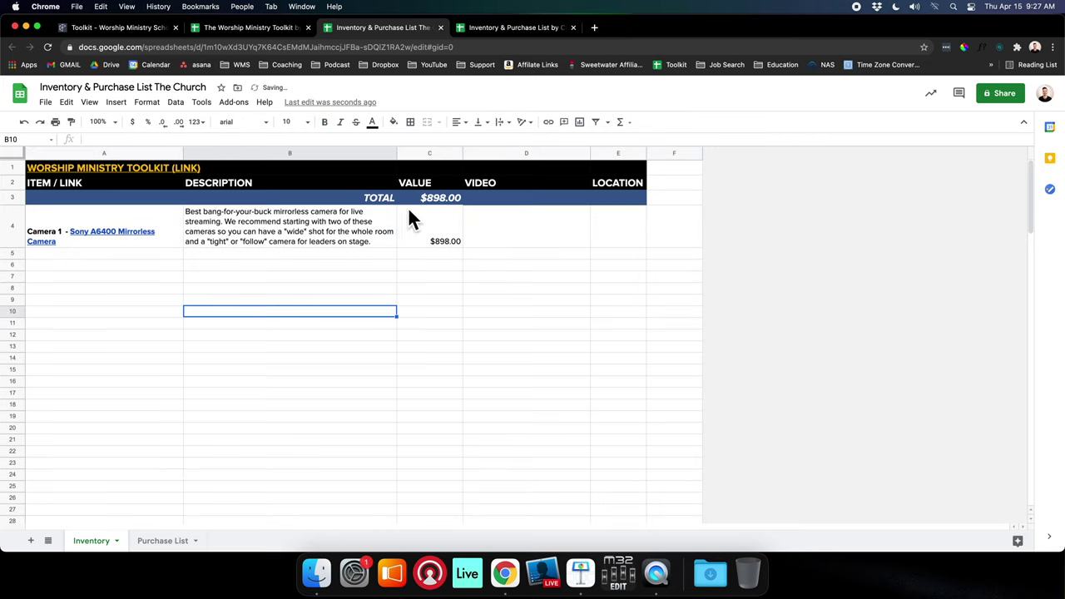
pyautogui.click(104, 240)
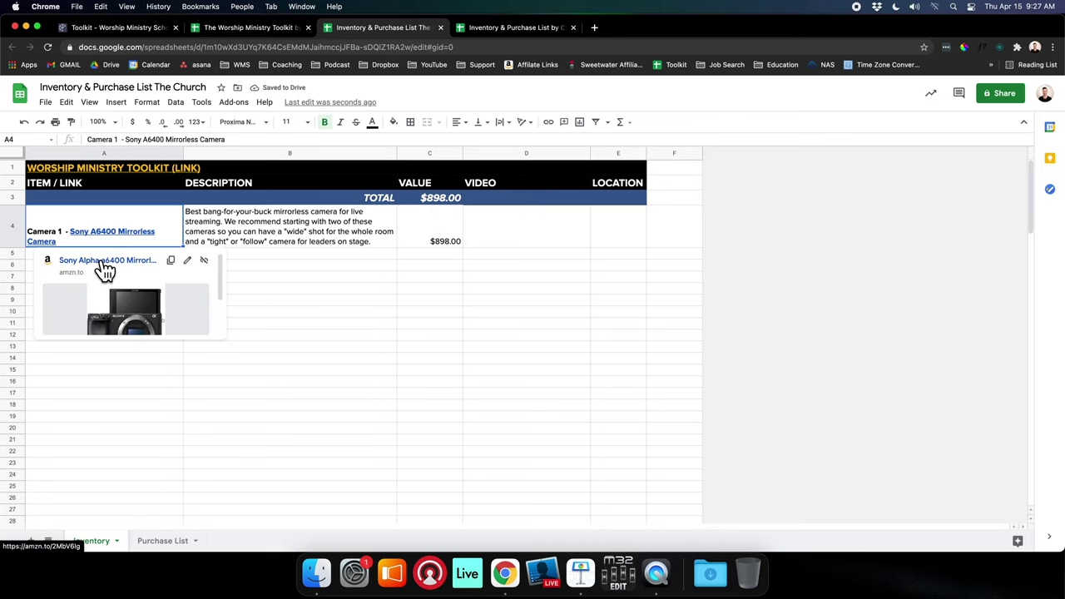
pyautogui.click(105, 260)
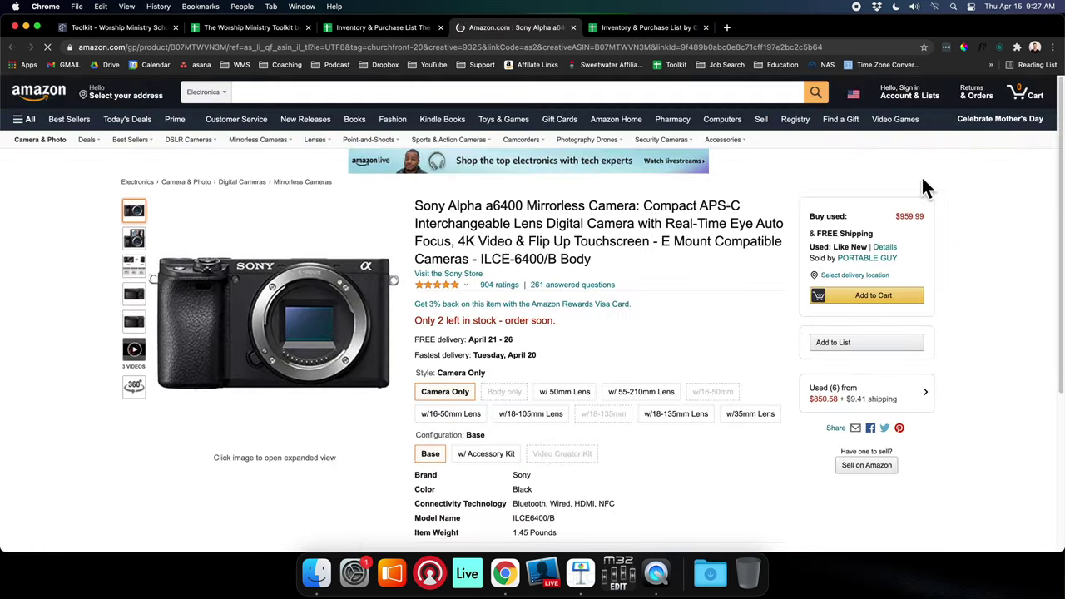
pyautogui.click(572, 28)
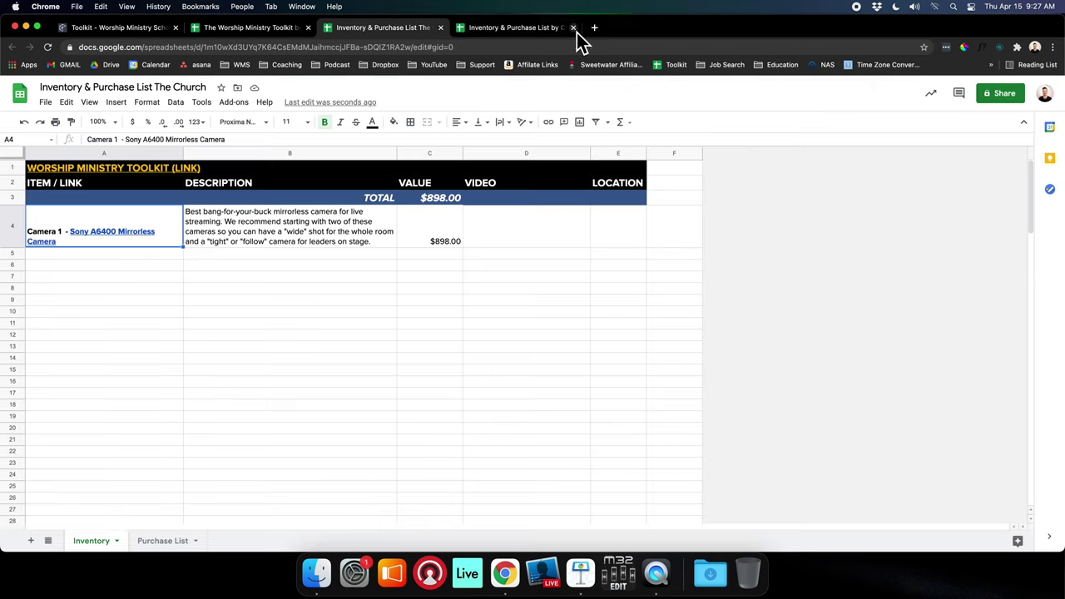
# - Copy the Lens 2 and Fluid Head Video Tripod rows into the inventory starting at row 5
pyautogui.click(260, 30)
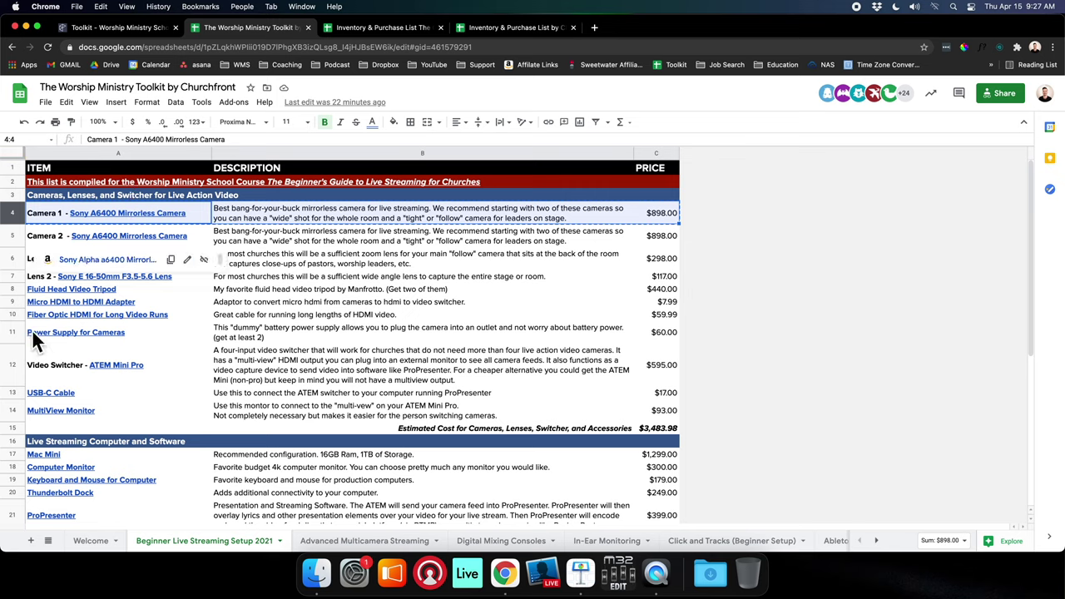
pyautogui.click(12, 368)
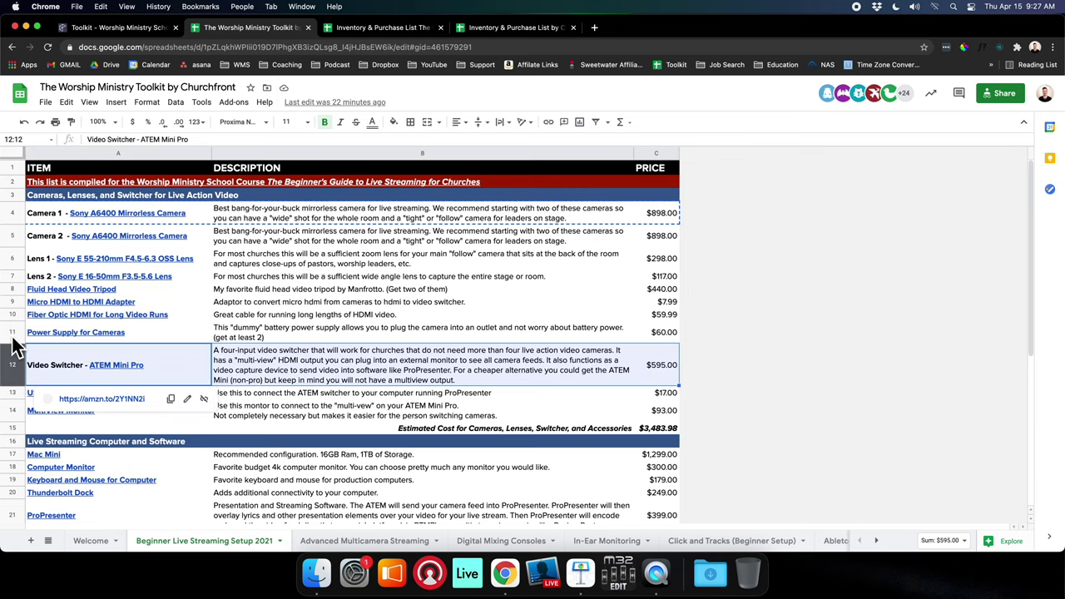
pyautogui.click(7, 289)
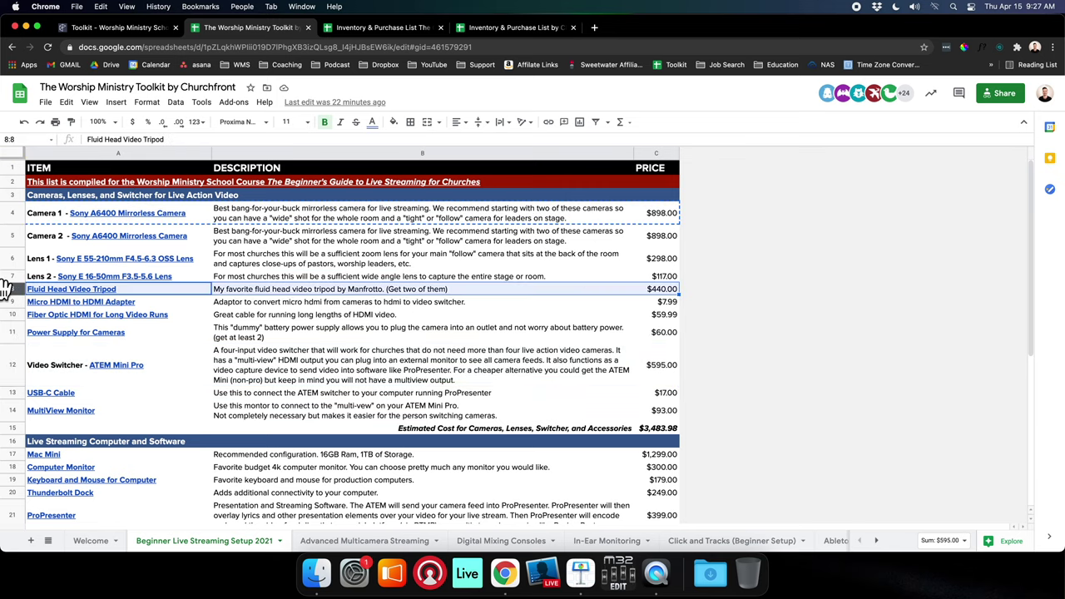
pyautogui.keyDown('shift'); pyautogui.click(6, 276); pyautogui.keyUp('shift')
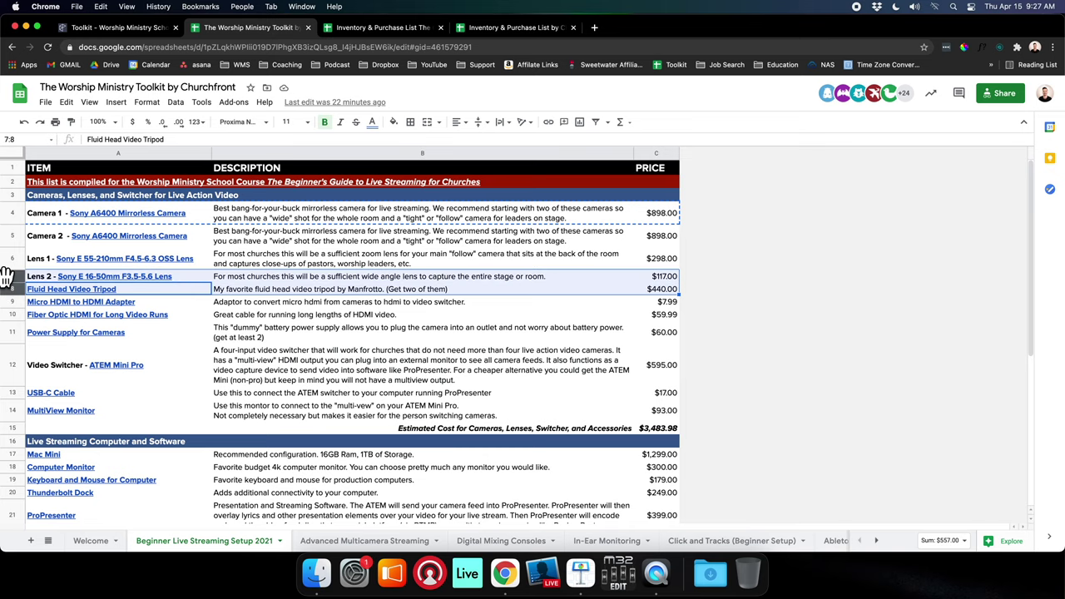
pyautogui.click(373, 27)
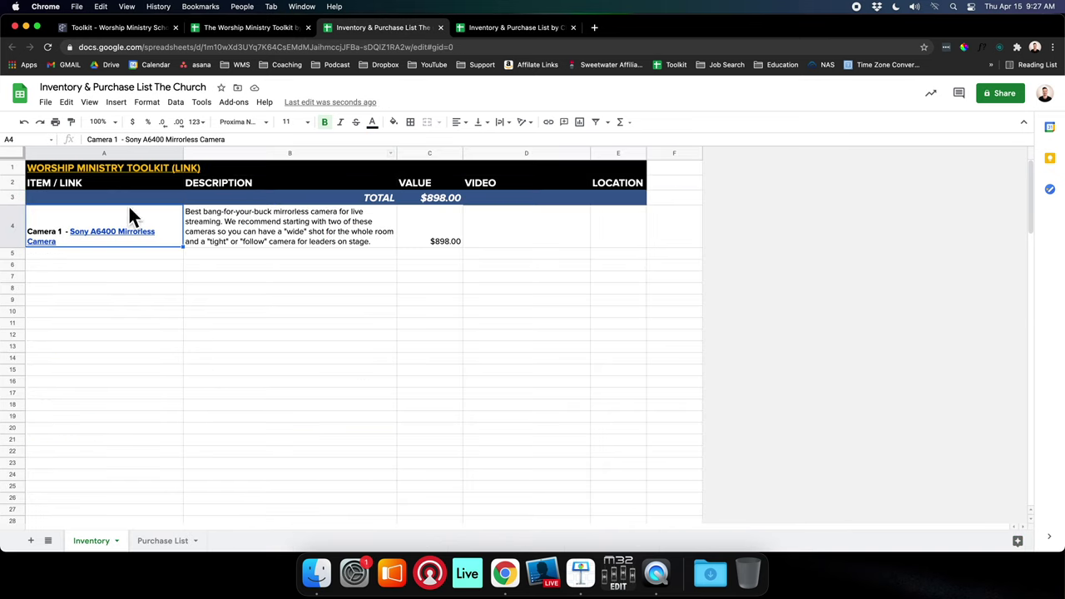
pyautogui.click(20, 251)
pyautogui.write('Lens 2 - Sony E 16-50mm F3.5-5.6 Lens\tFor most churches this will be a sufficient wide angle lens to capture the entire stage or room.\t$117.00 Fluid Head Video Tripod\tMy favorite fluid head video tripod by Manfrotto. (Get two of them)\t$440.00')
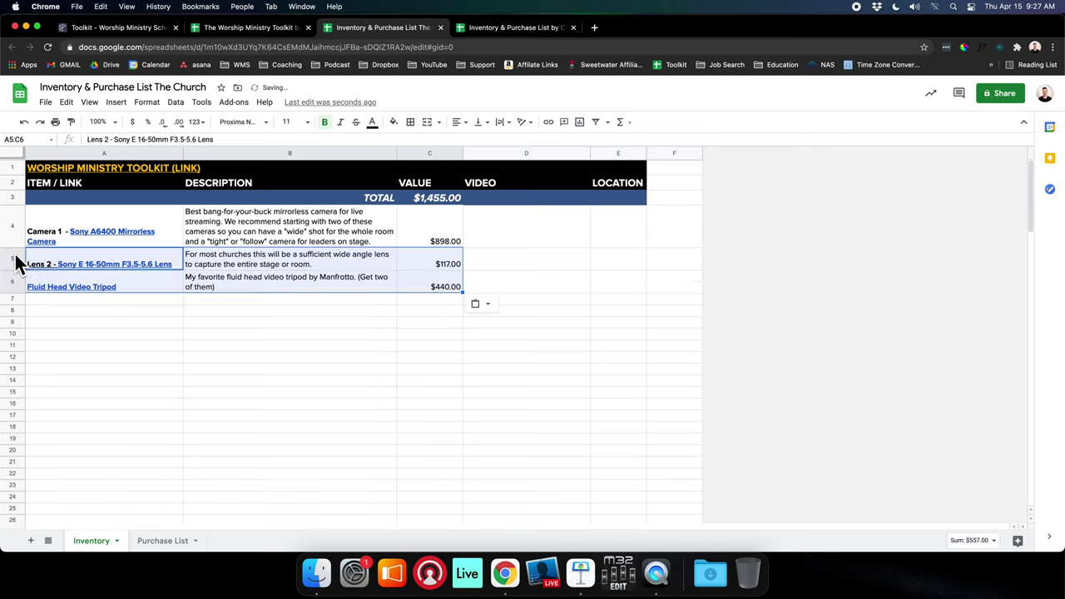
pyautogui.click(194, 346)
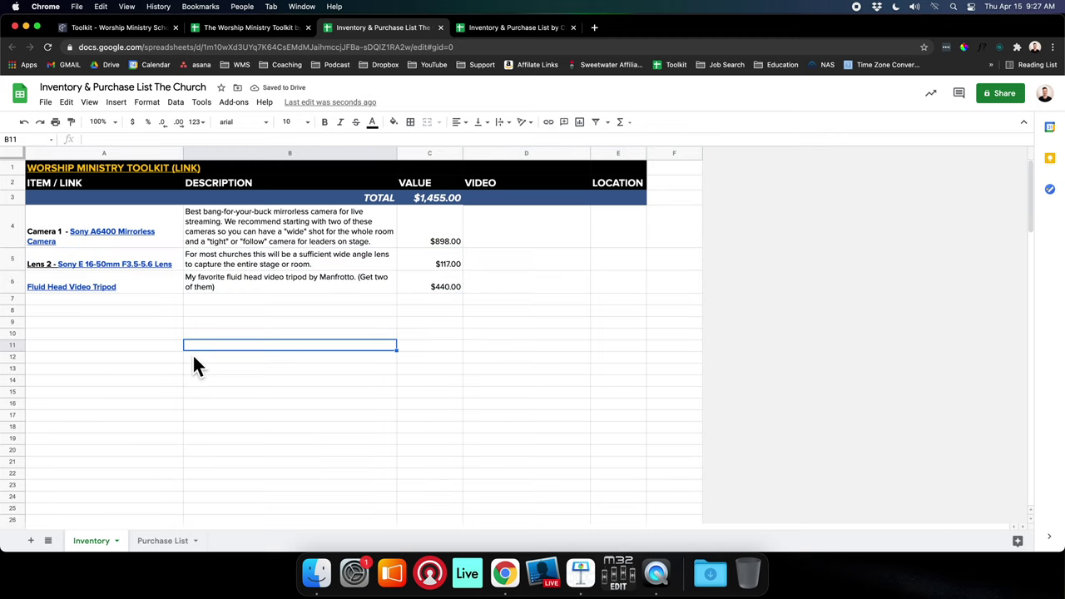
# - Enter the placeholder item 'that thing' in A7
pyautogui.click(152, 298)
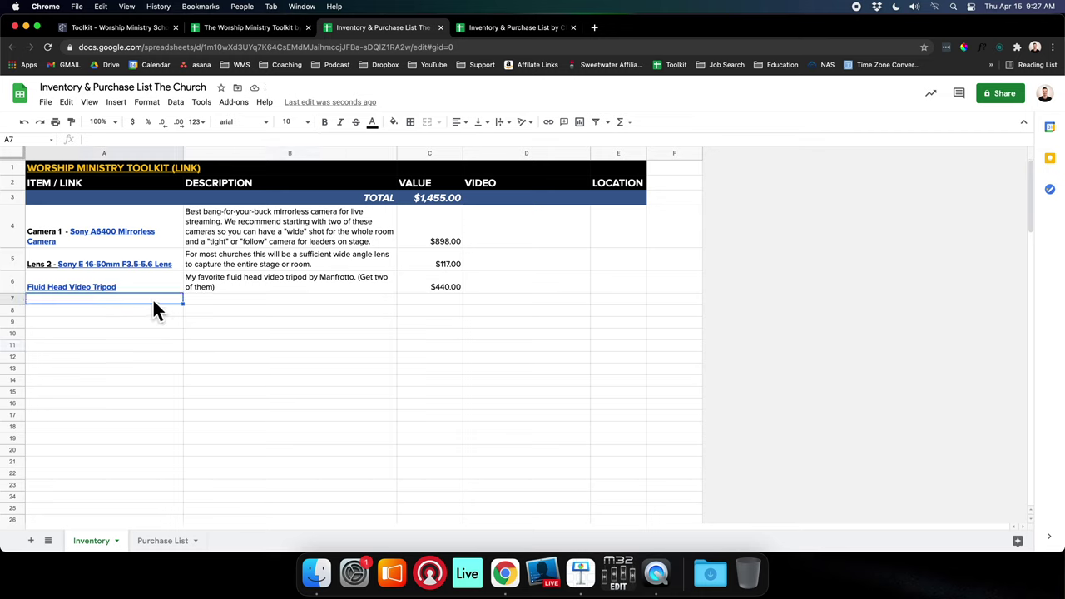
pyautogui.write('that thing')
pyautogui.press('Return')
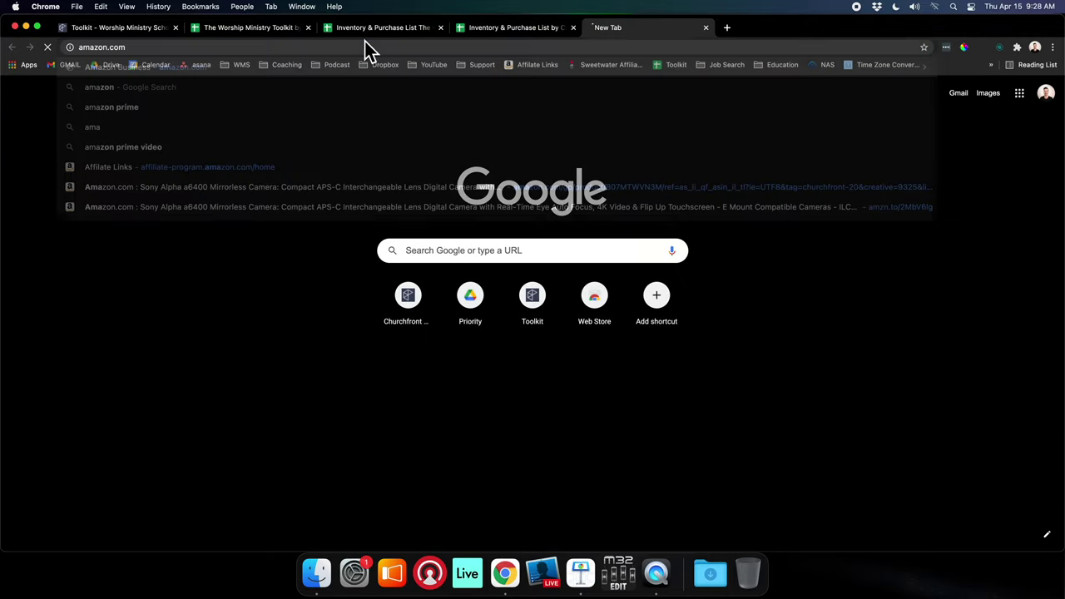
# - Load amazon.com, open the Arteza Acrylic Paint 24-colour set from Deal of the Day, and copy its URL
pyautogui.press('Return')
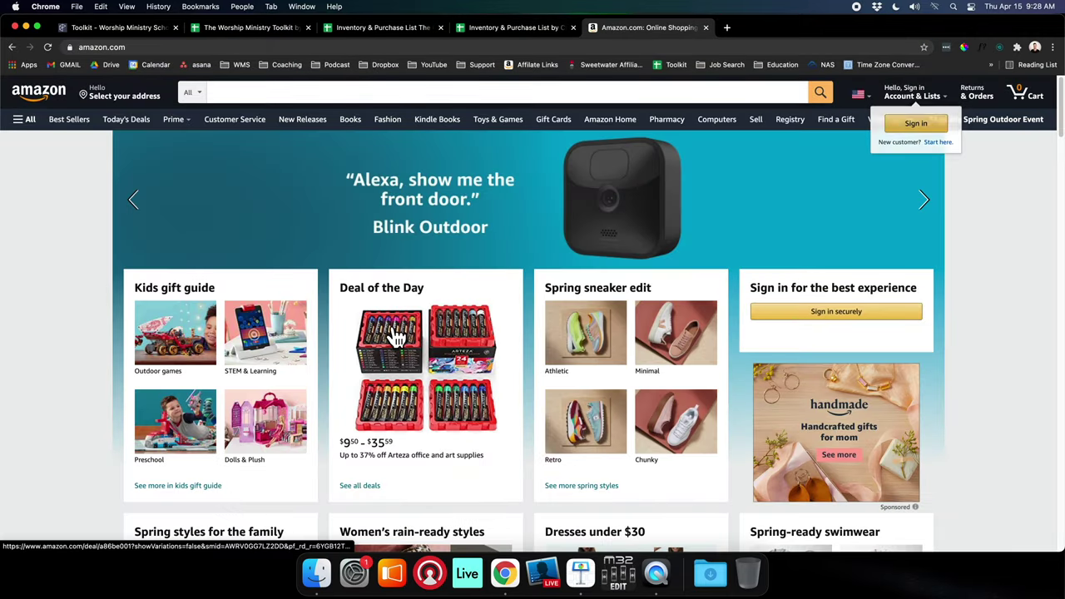
pyautogui.click(395, 337)
pyautogui.click(177, 261)
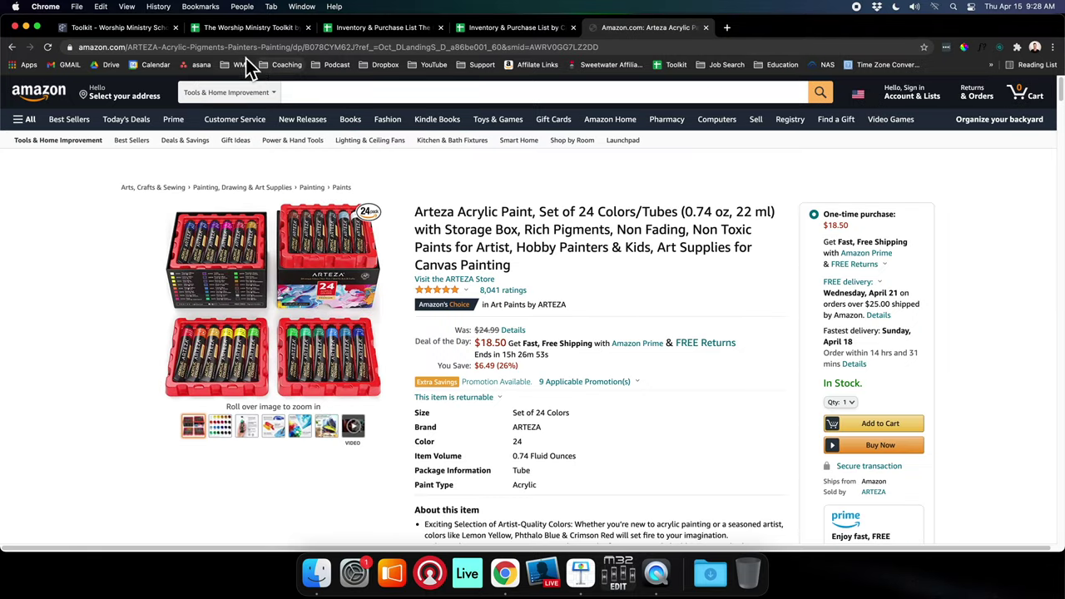
pyautogui.click(247, 47)
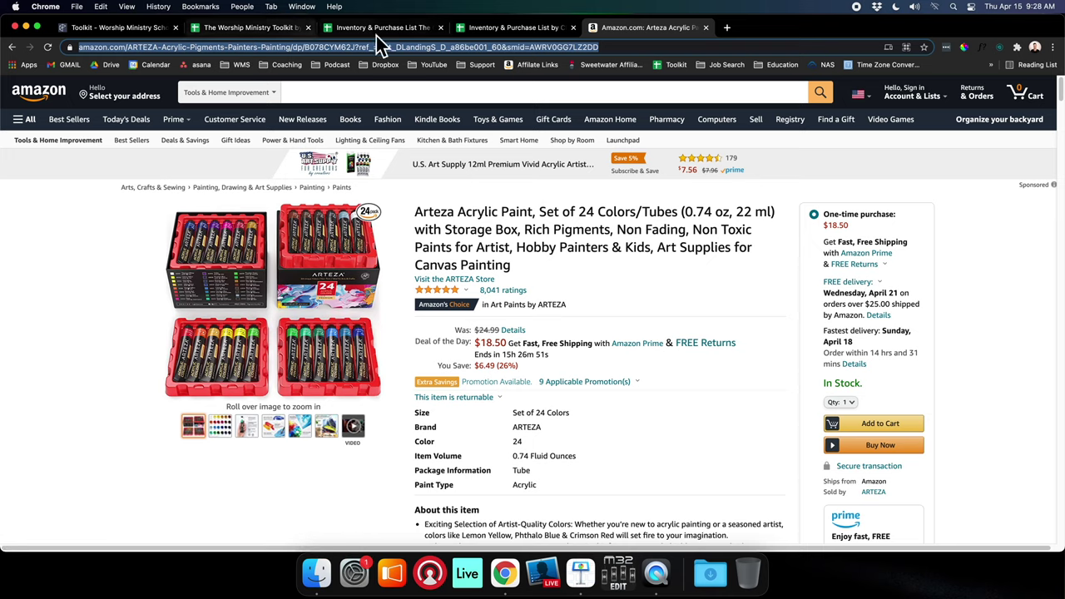
pyautogui.click(486, 29)
# - Rename A7 to 'paint set' and link it to the copied Amazon product URL
pyautogui.click(410, 33)
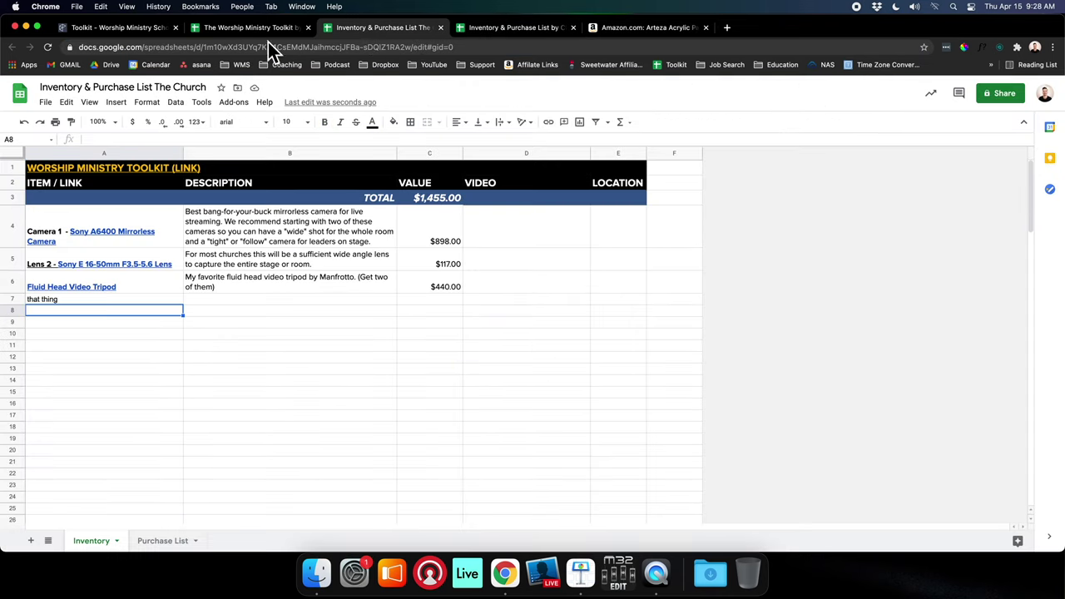
pyautogui.click(88, 302)
pyautogui.write('paint set')
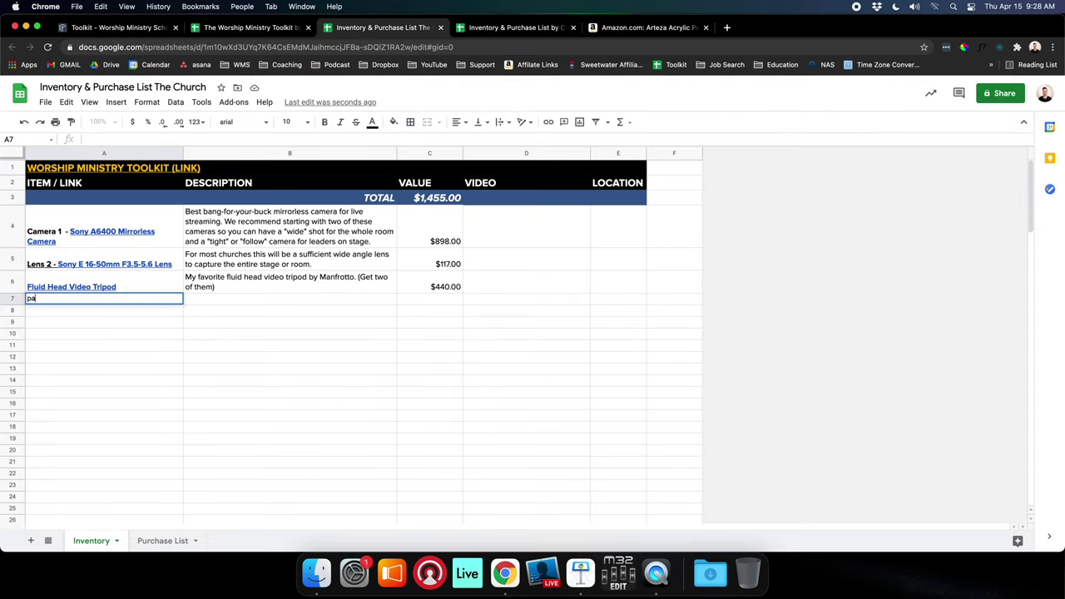
pyautogui.press('Return')
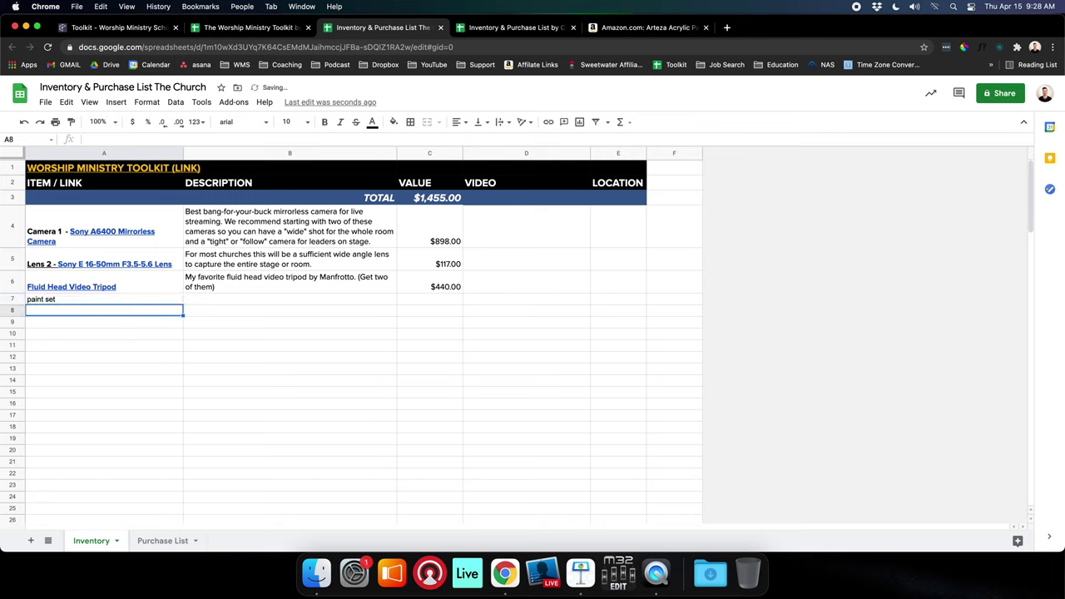
pyautogui.rightClick(113, 302)
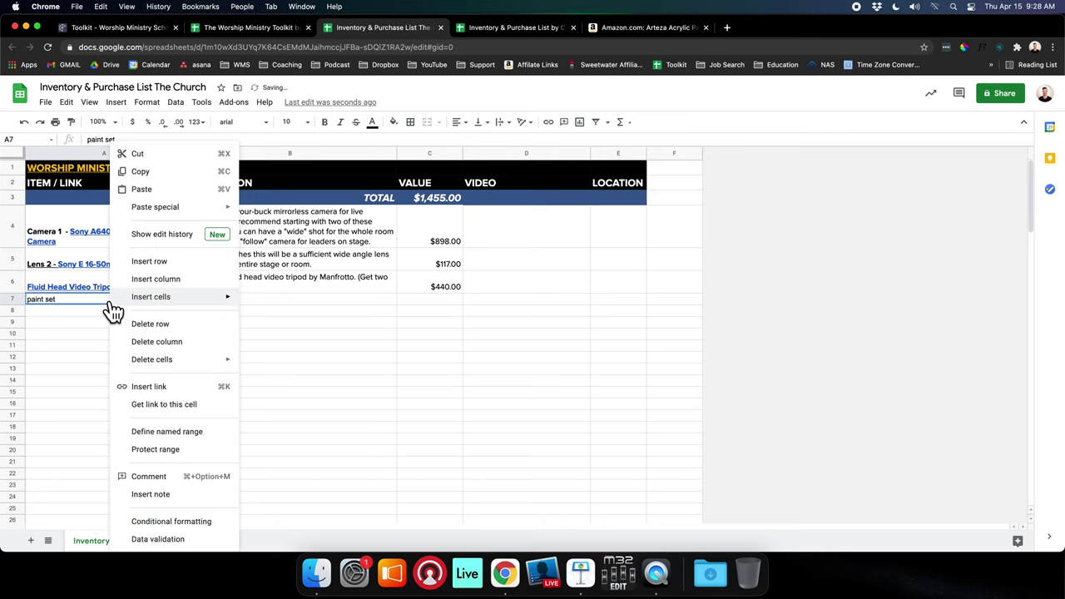
pyautogui.click(163, 388)
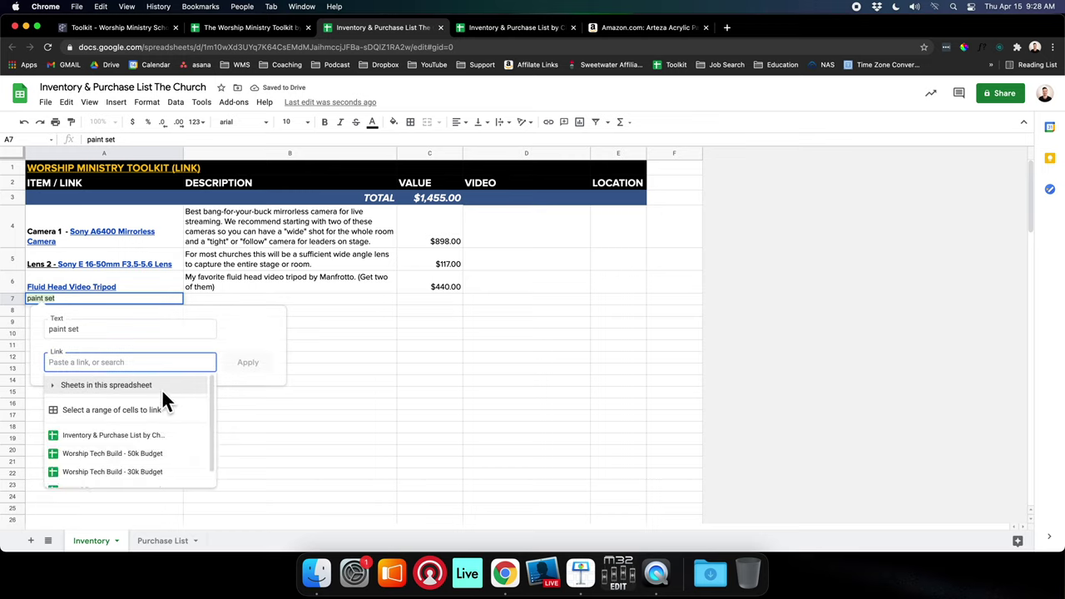
pyautogui.press('super+v')
pyautogui.click(249, 364)
pyautogui.click(262, 348)
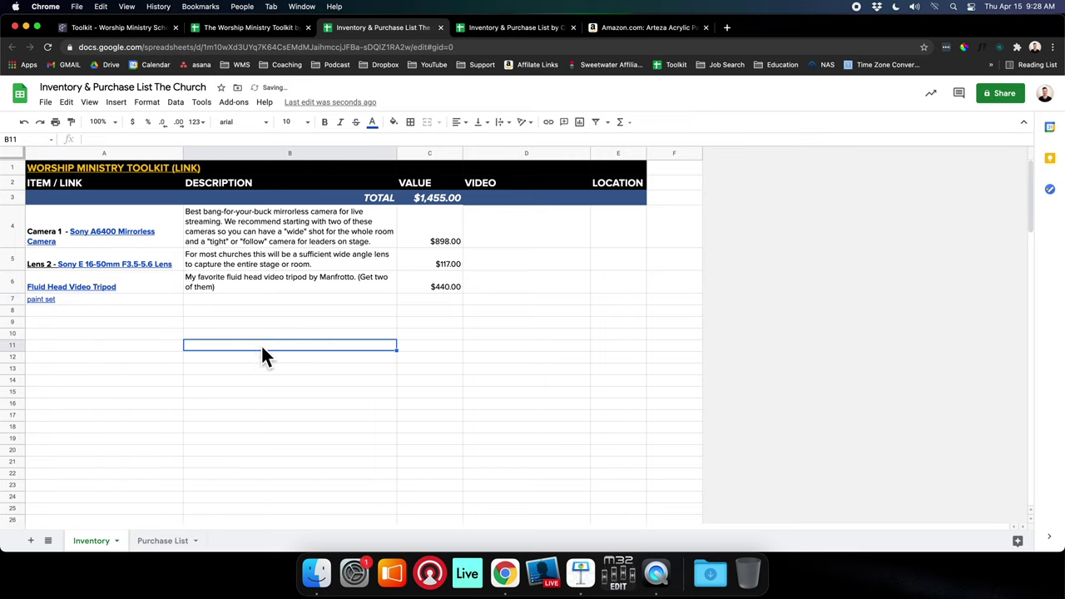
# - Enter the paint set price of 18.50 in C7 after checking it on Amazon
pyautogui.click(445, 299)
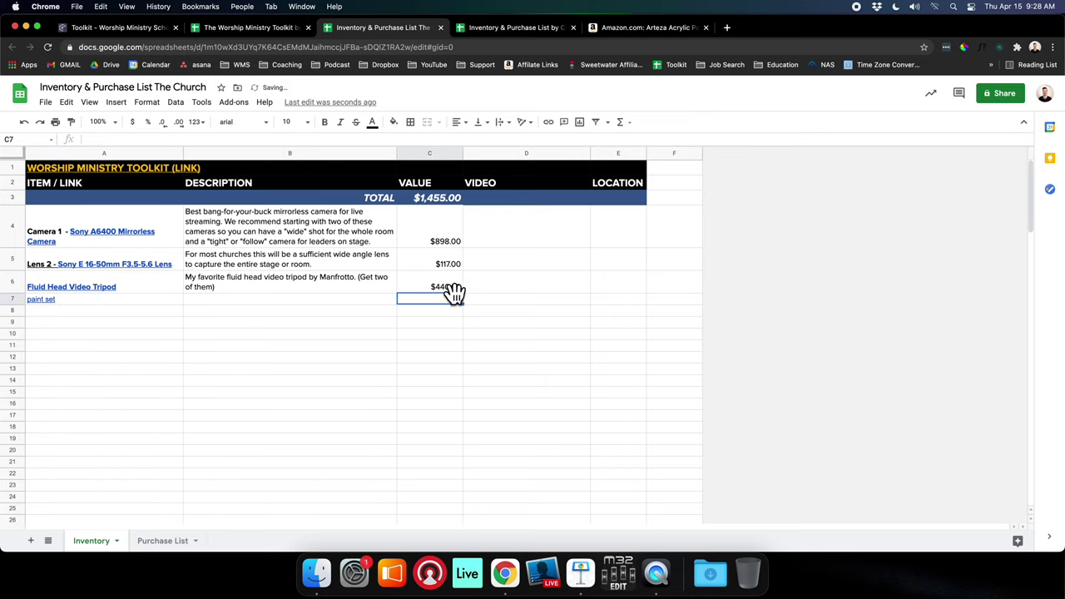
pyautogui.click(636, 33)
pyautogui.click(374, 32)
pyautogui.write('18.50')
pyautogui.press('Return')
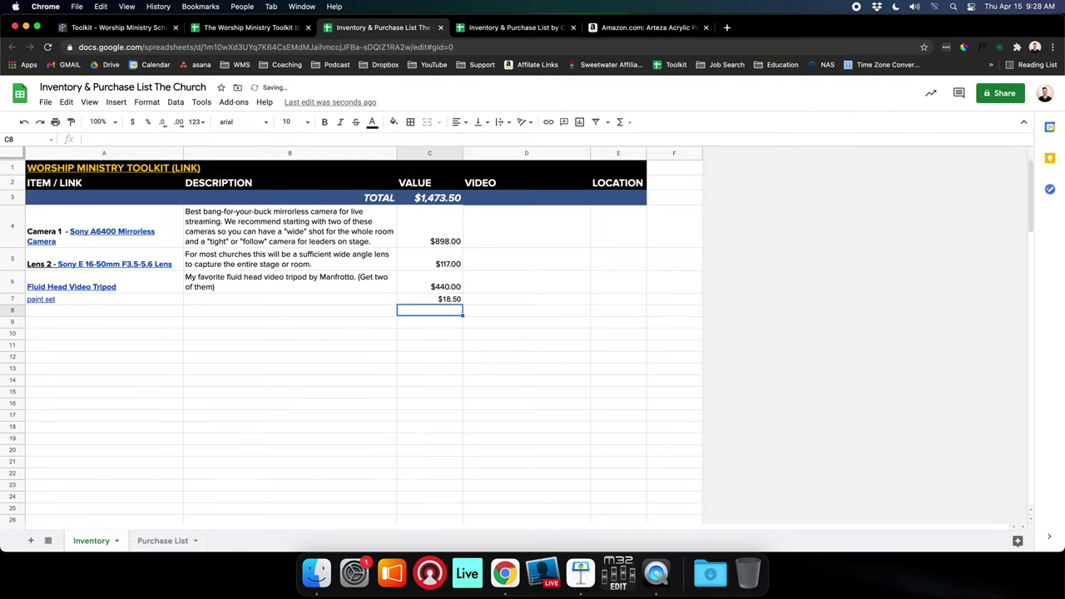
pyautogui.click(346, 345)
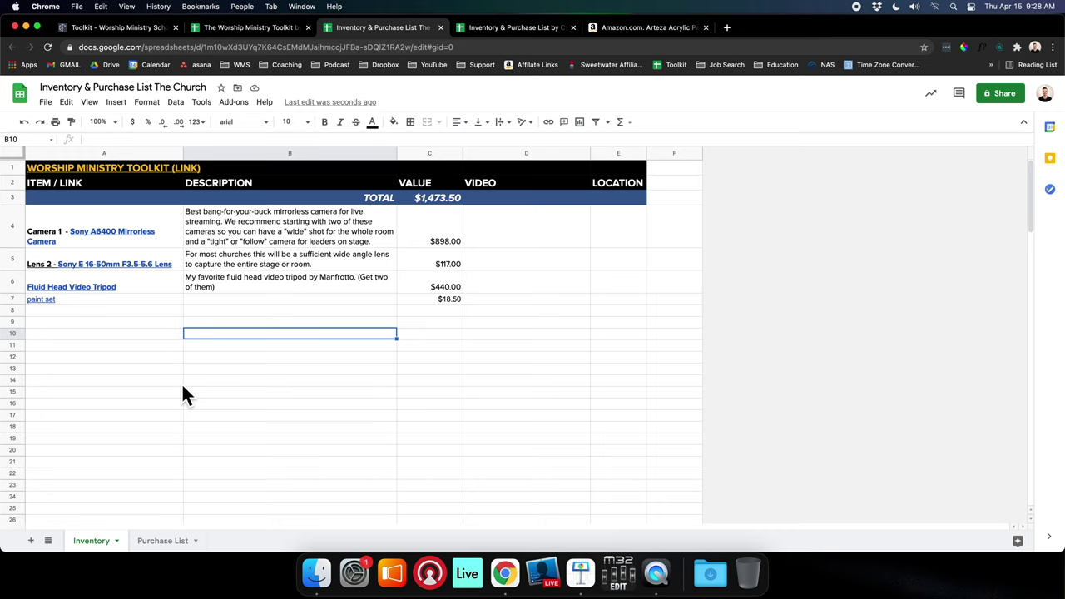
# - Add an AUDIO section heading in A10
pyautogui.click(58, 335)
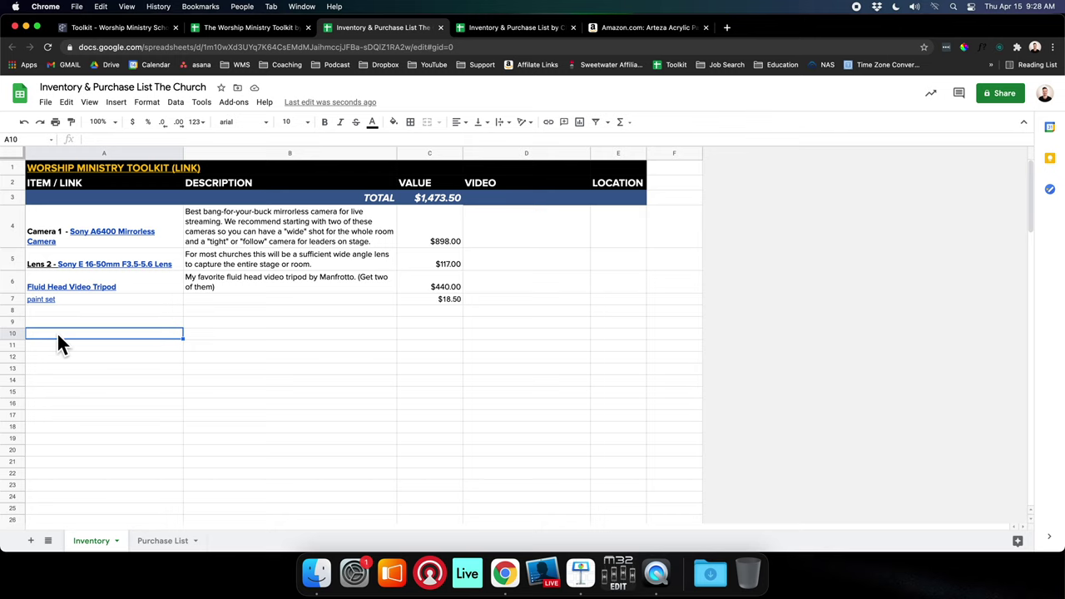
pyautogui.write('AUDIO')
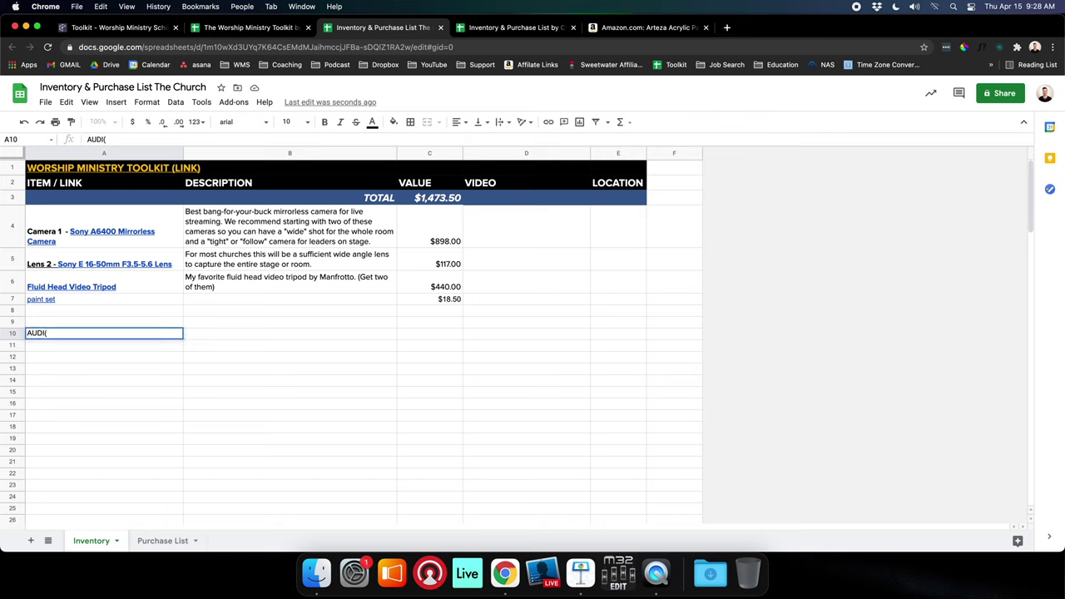
pyautogui.press('Return')
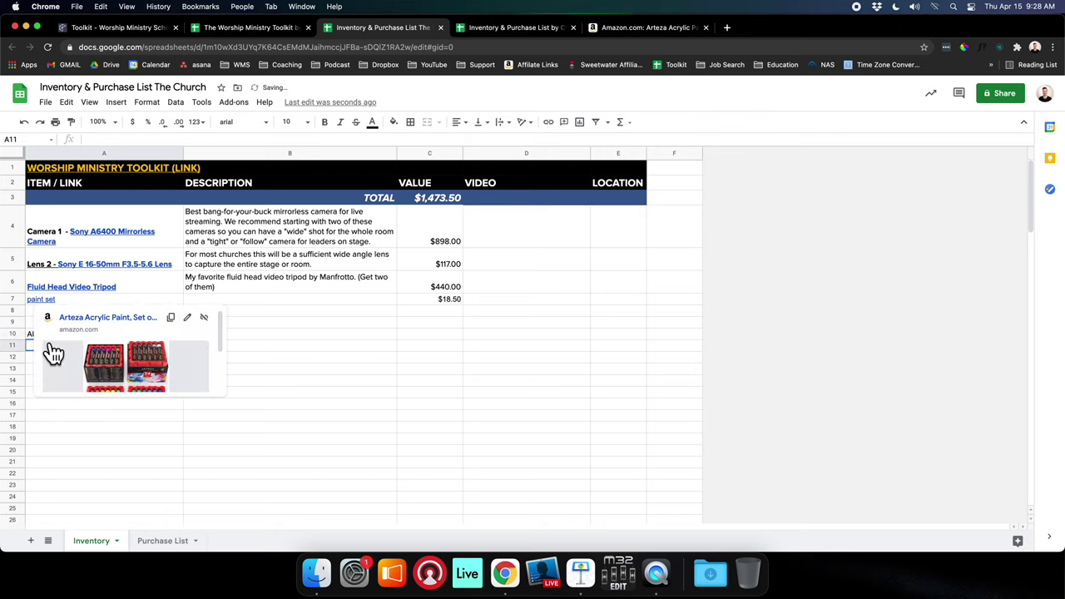
pyautogui.click(526, 403)
# - Copy the Behringer P2 row from the toolkit's In-Ear Monitoring sheet and return to the inventory
pyautogui.click(161, 33)
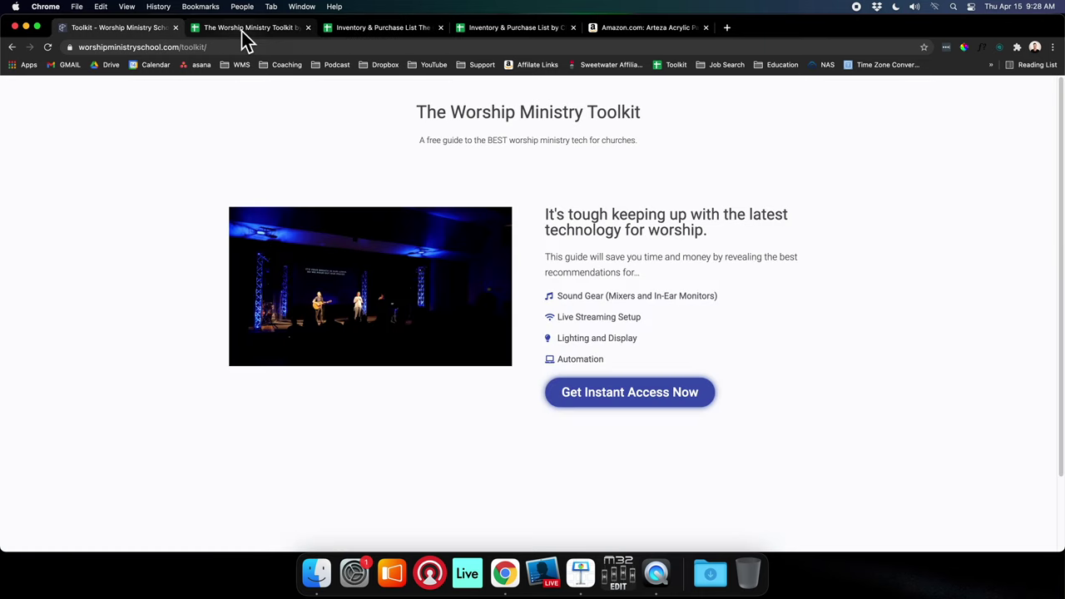
pyautogui.click(241, 31)
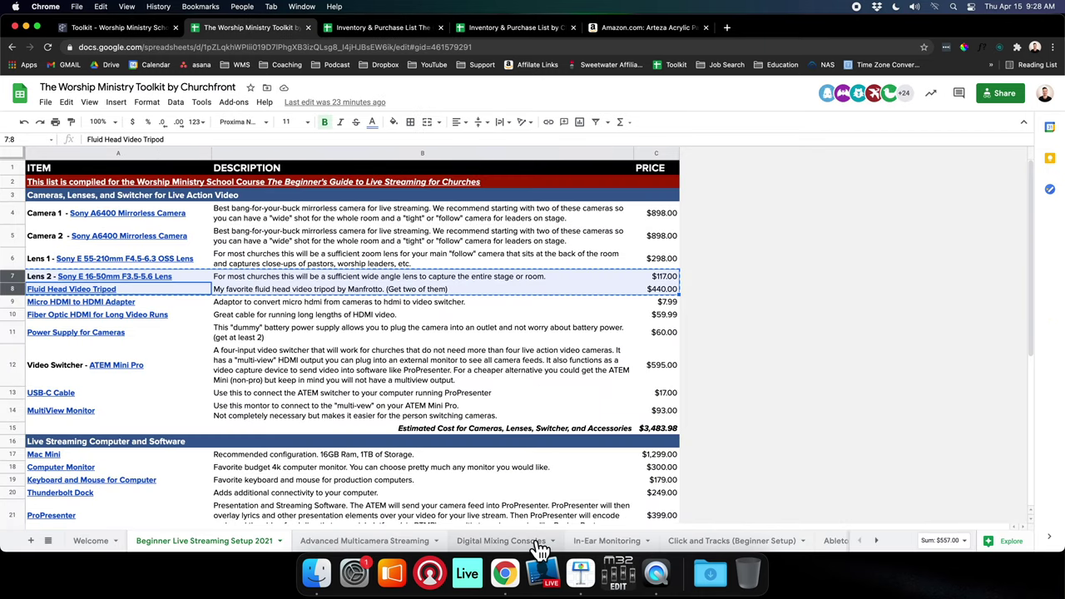
pyautogui.click(49, 541)
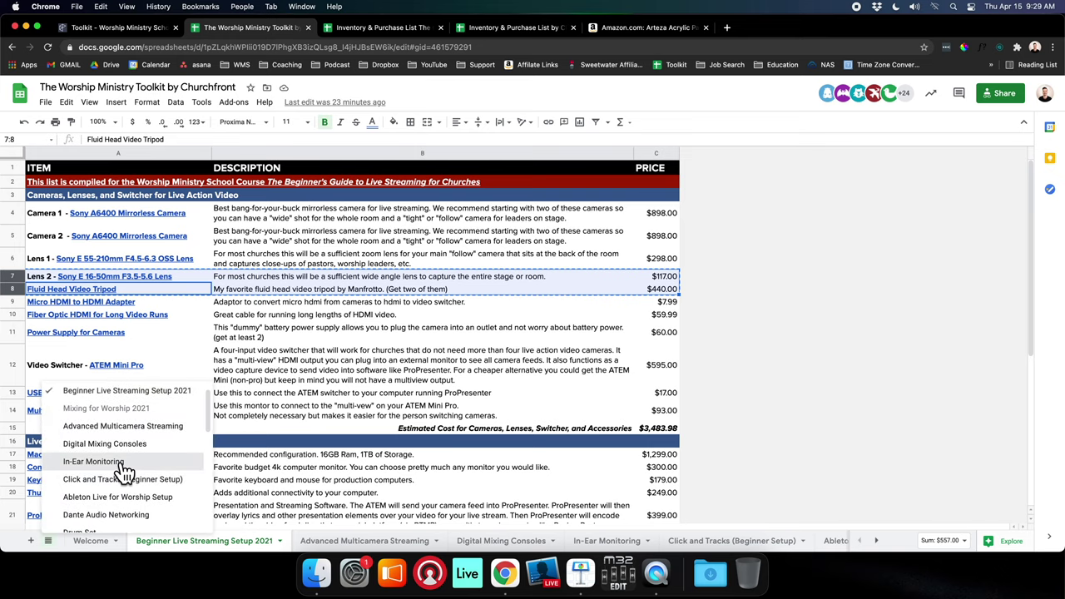
pyautogui.click(121, 462)
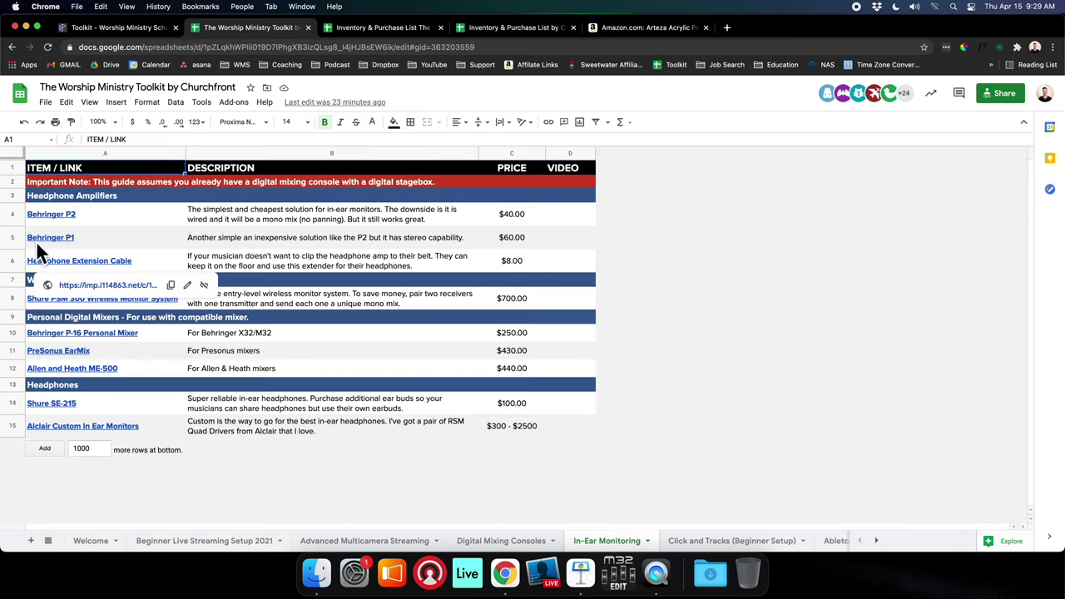
pyautogui.click(11, 209)
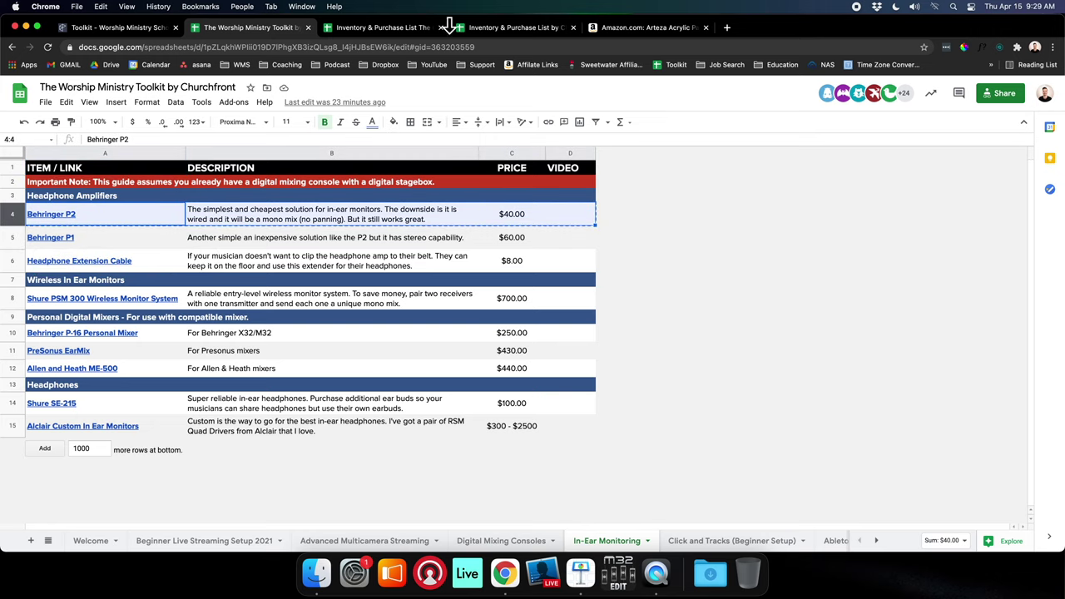
pyautogui.click(391, 27)
# - Paste Behringer P2 into row 11, then paint the ITEM / LINK header style onto the AUDIO row
pyautogui.click(12, 350)
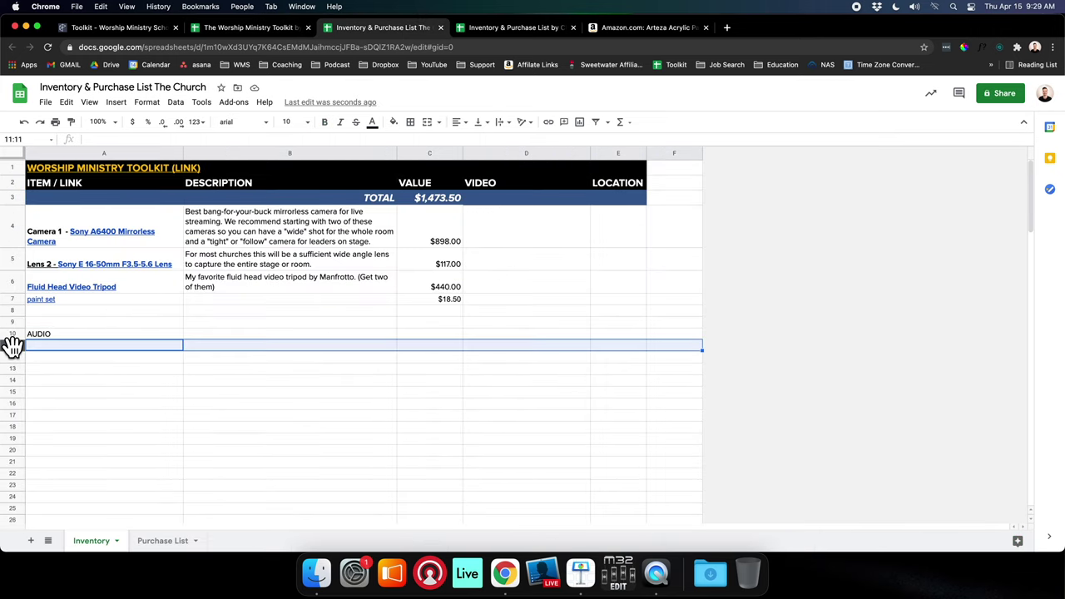
pyautogui.write('Behringer P2\tThe simplest and cheapest solution for in-ear monitors. The downside is it is wired and it will be a mono mix (no panning). But it still works great.\t$40.00')
pyautogui.click(141, 413)
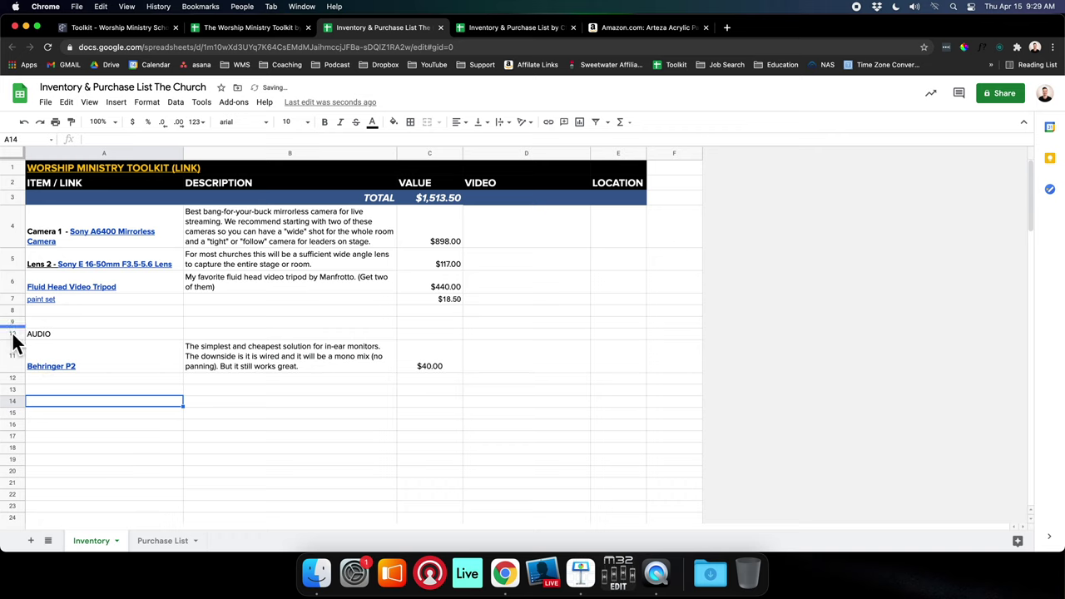
pyautogui.click(12, 334)
pyautogui.click(12, 182)
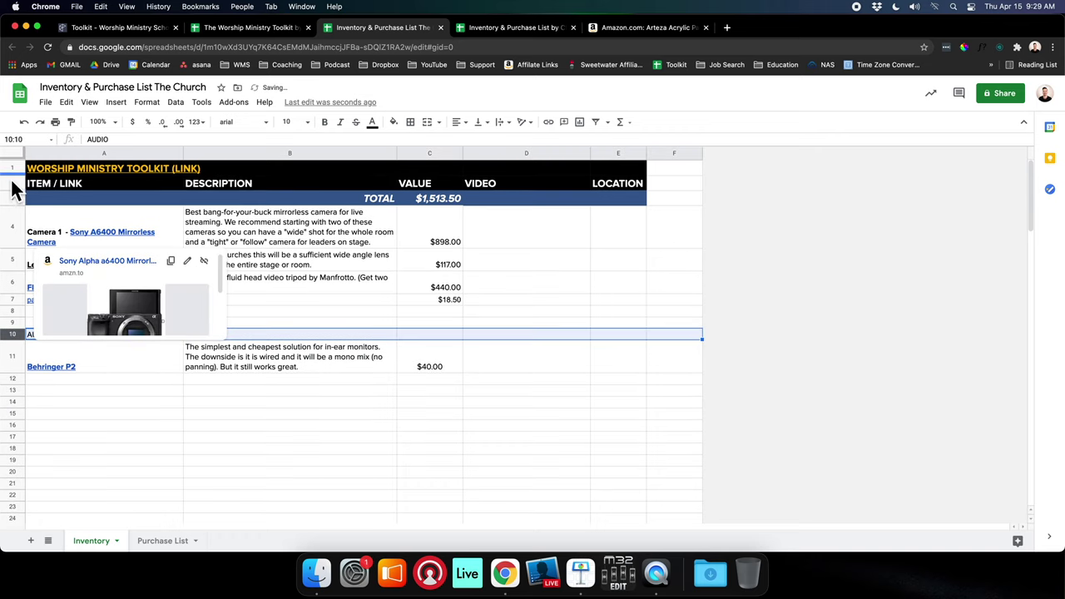
pyautogui.click(72, 122)
pyautogui.click(17, 335)
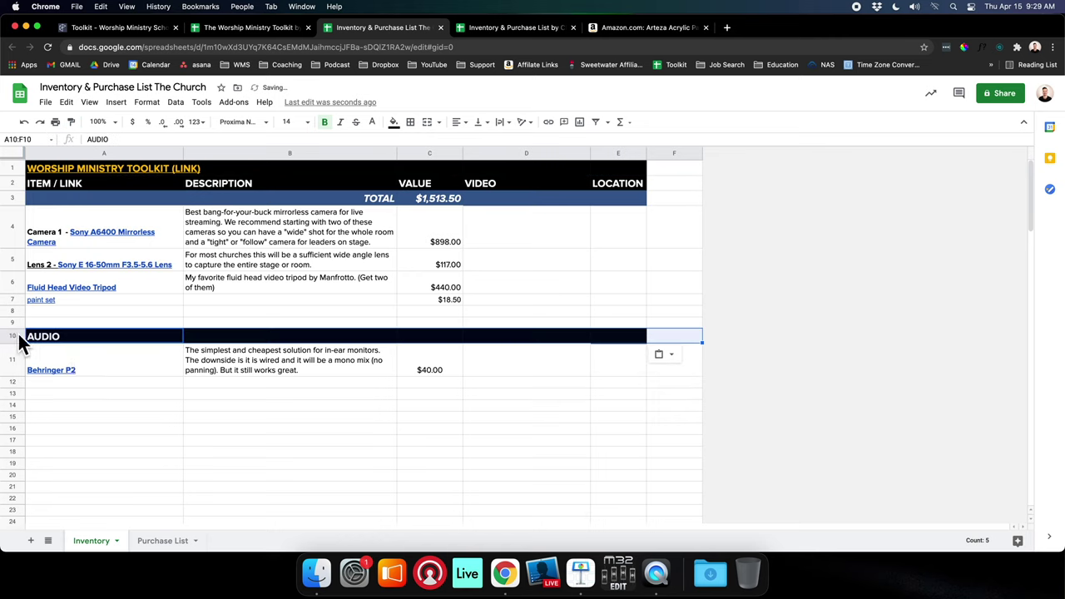
pyautogui.click(247, 405)
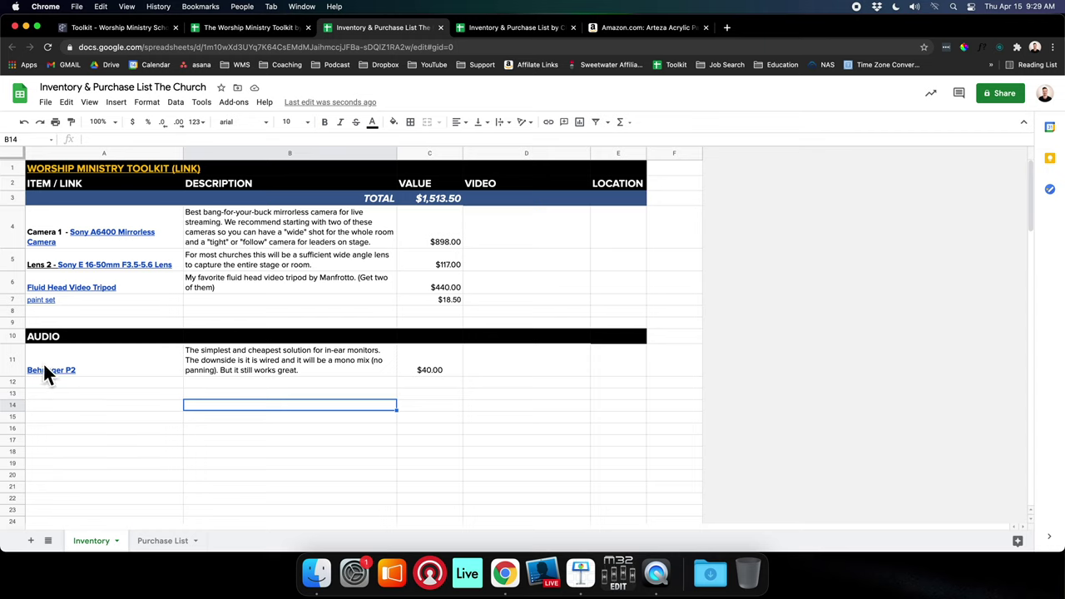
# - Enter =SUM(C11:C19) in C10 so the AUDIO row shows a $40.00 subtotal
pyautogui.click(420, 339)
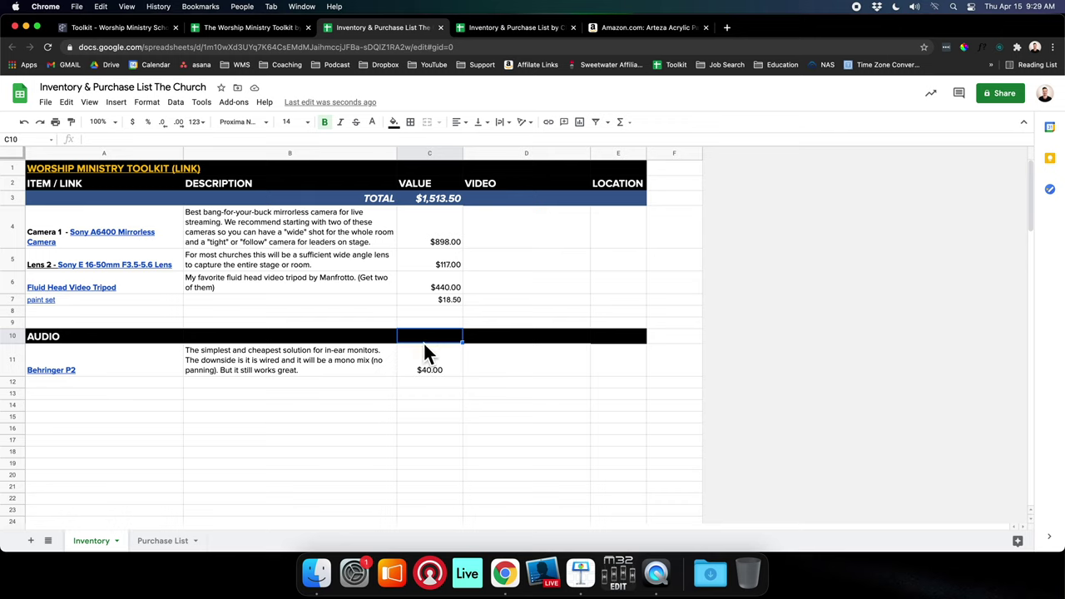
pyautogui.write('=')
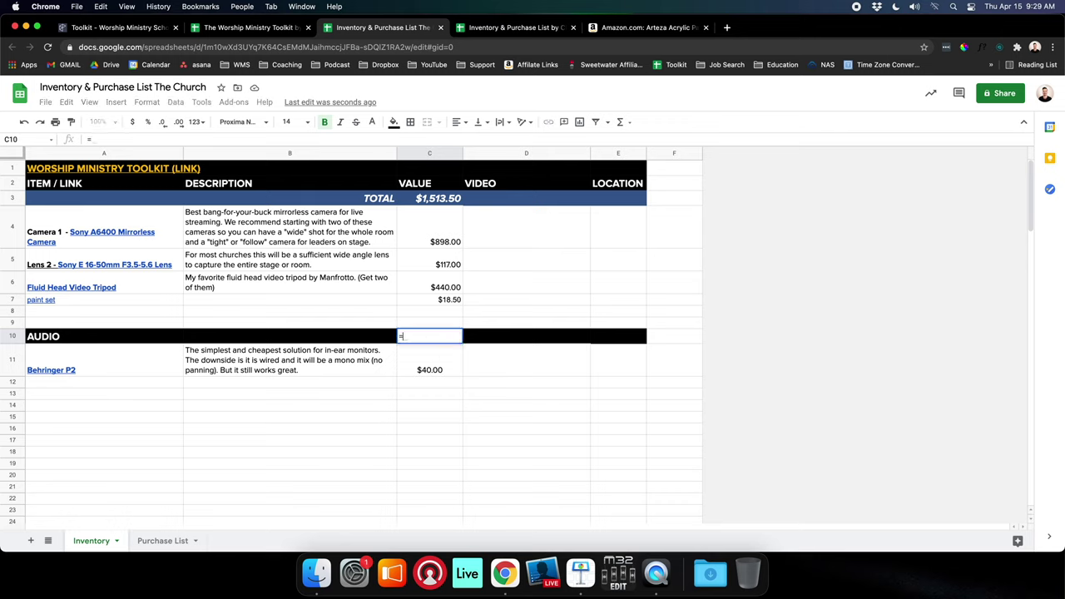
pyautogui.write('sum')
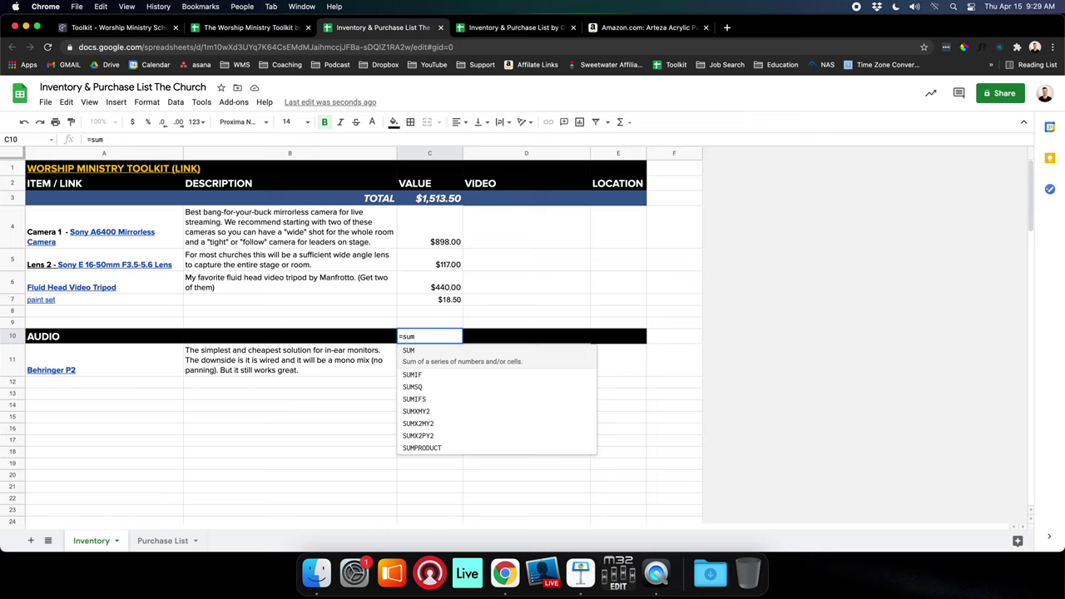
pyautogui.write('(')
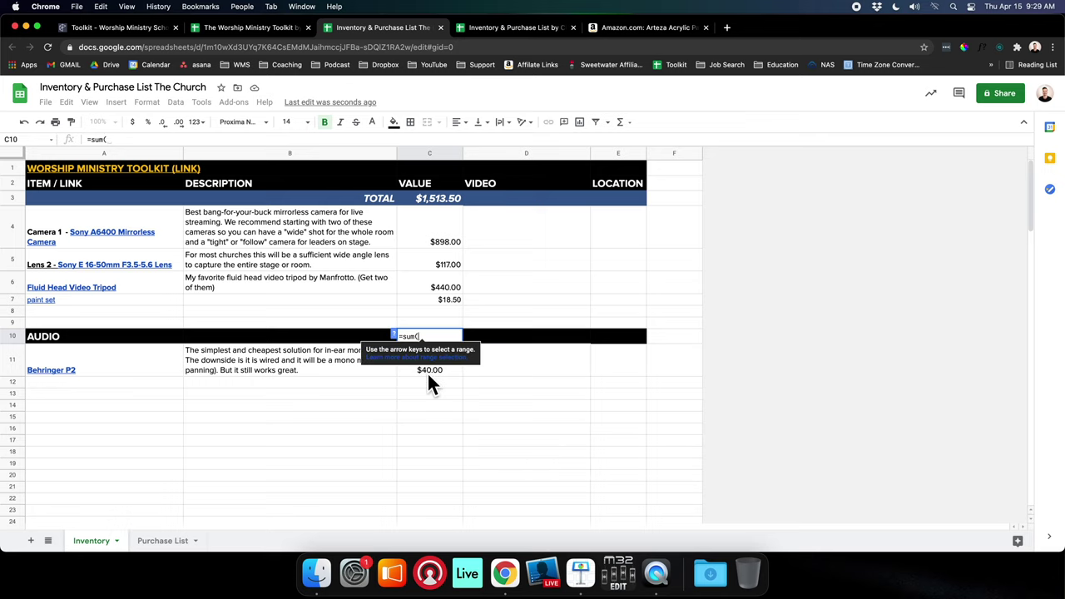
pyautogui.moveTo(427, 371); pyautogui.dragTo(436, 478)
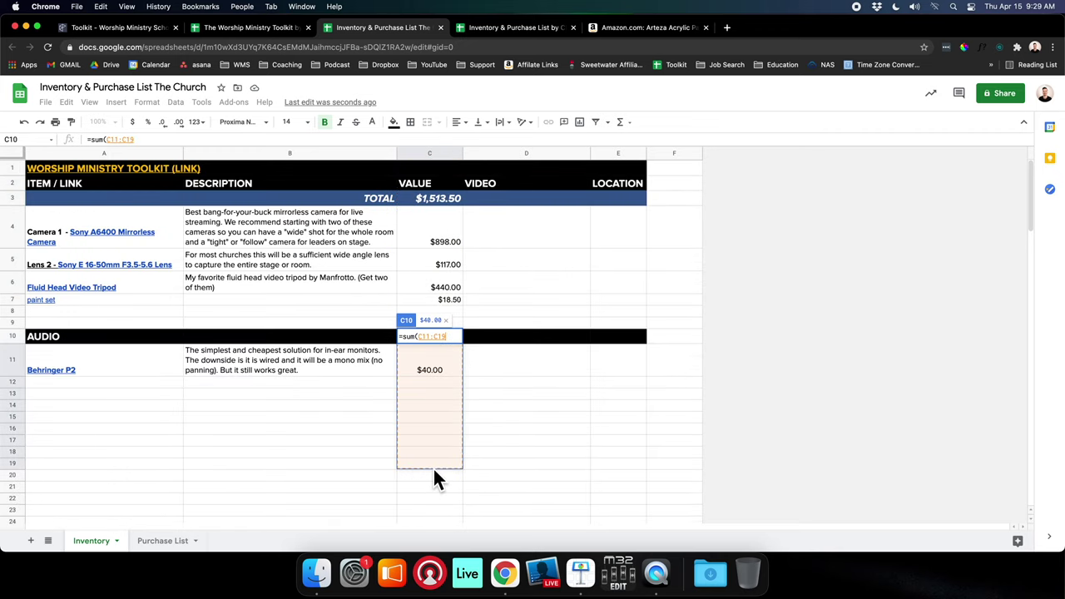
pyautogui.write(')')
pyautogui.press('Return')
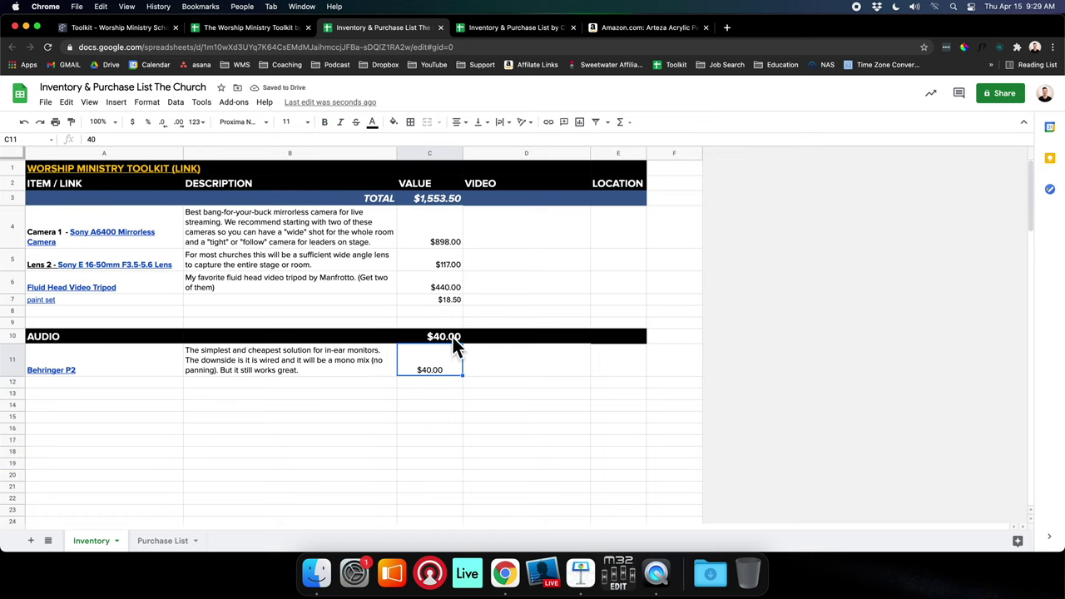
pyautogui.click(437, 199)
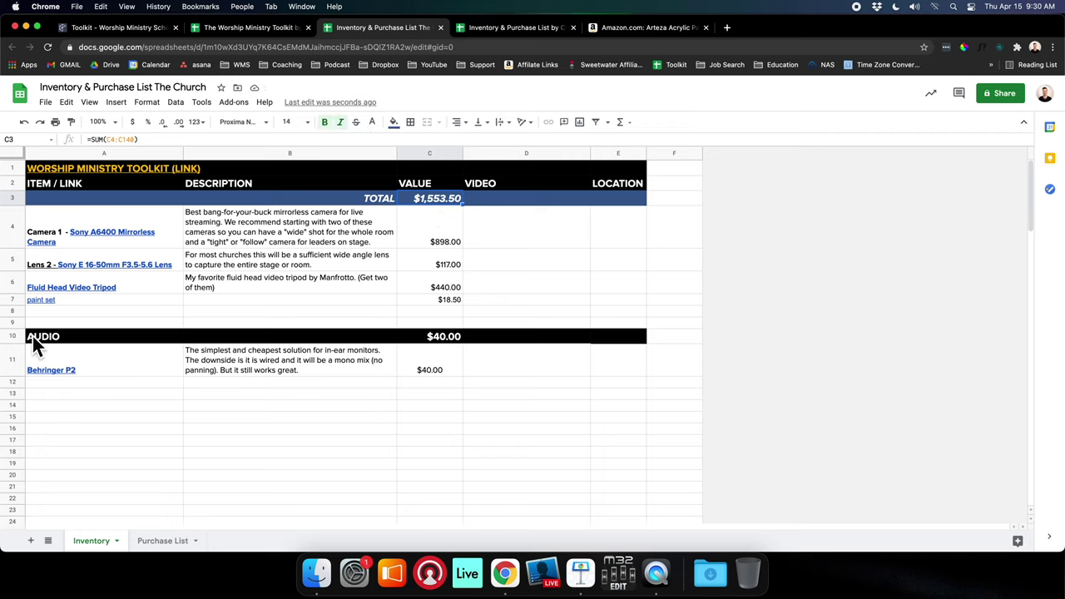
# - Insert a copy of the styled AUDIO header row above the Camera 1 row
pyautogui.click(10, 336)
pyautogui.hotkey('ctrl', 'c')
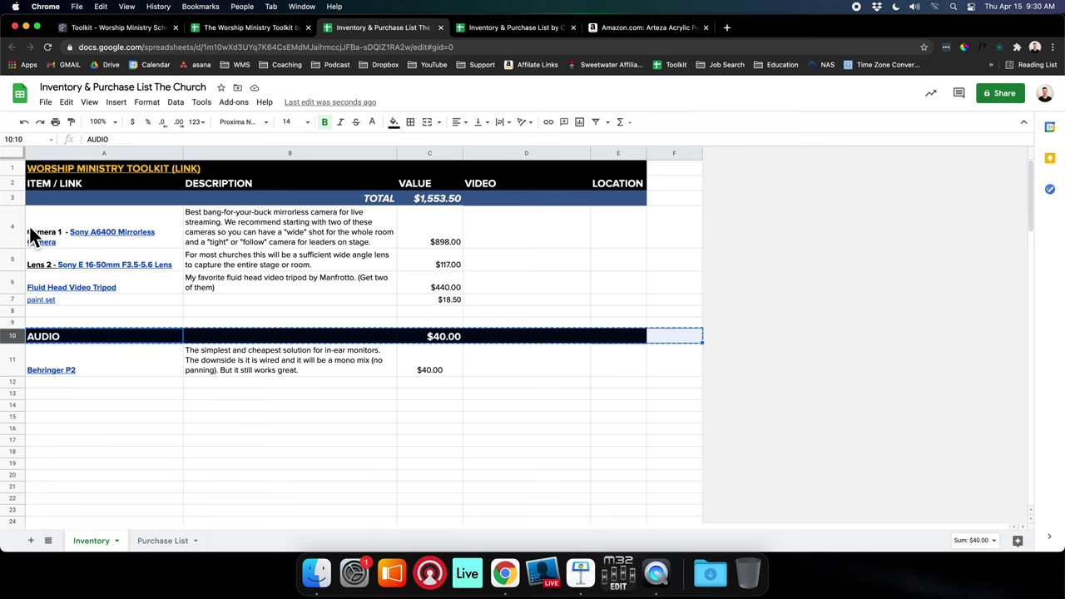
pyautogui.click(12, 226)
pyautogui.rightClick(12, 225)
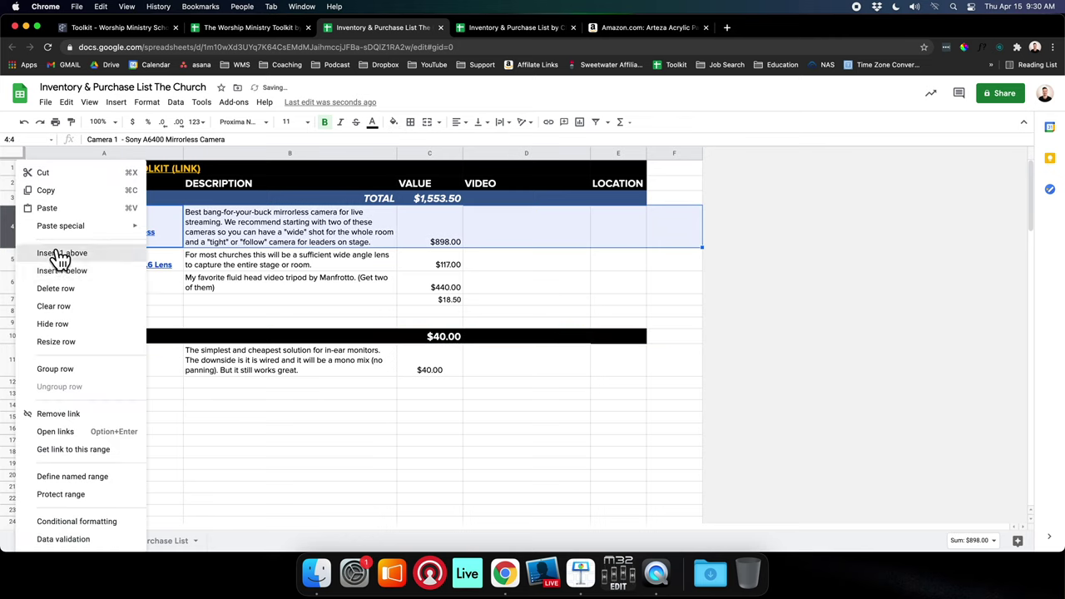
pyautogui.click(60, 252)
pyautogui.press('cmd+v')
# - Rename the new header's label in A4 to LIVE STREAMING
pyautogui.click(91, 213)
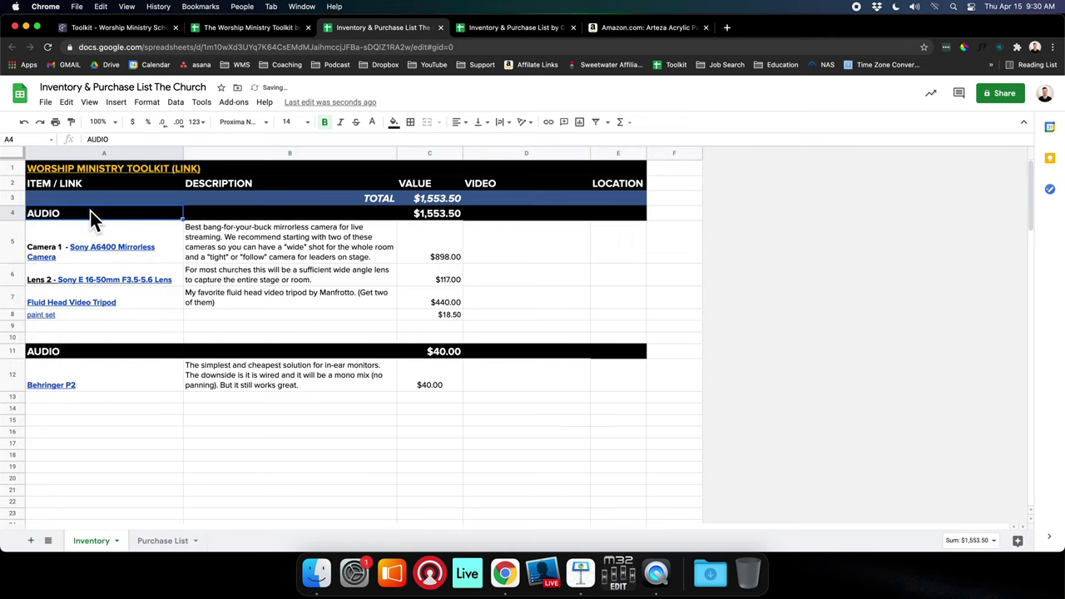
pyautogui.doubleClick(87, 210)
pyautogui.press('capslock')
pyautogui.write('K')
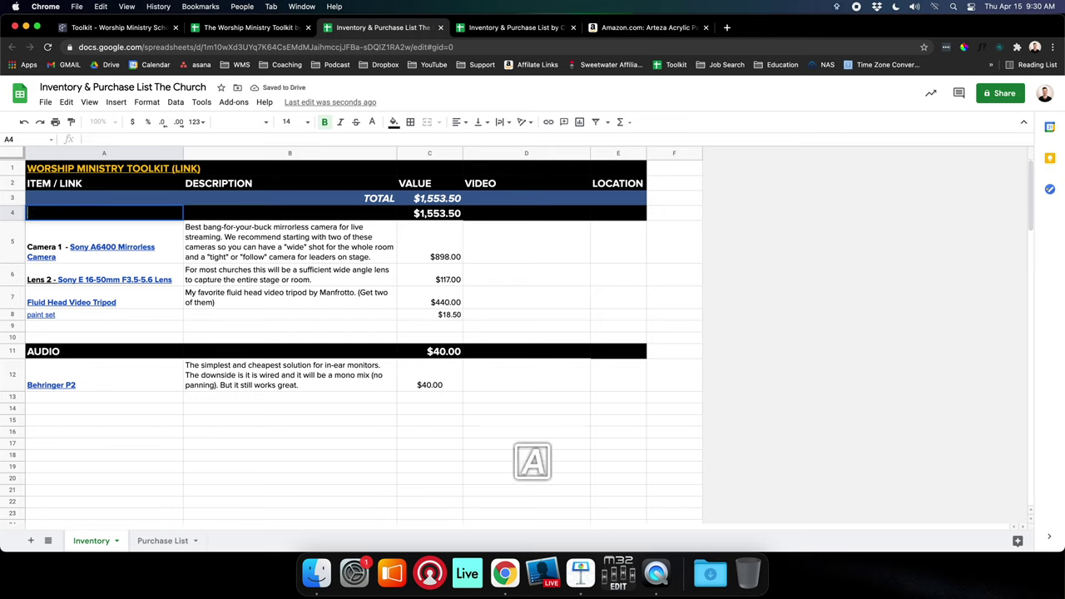
pyautogui.write('IVE STREAMING')
pyautogui.press('Return')
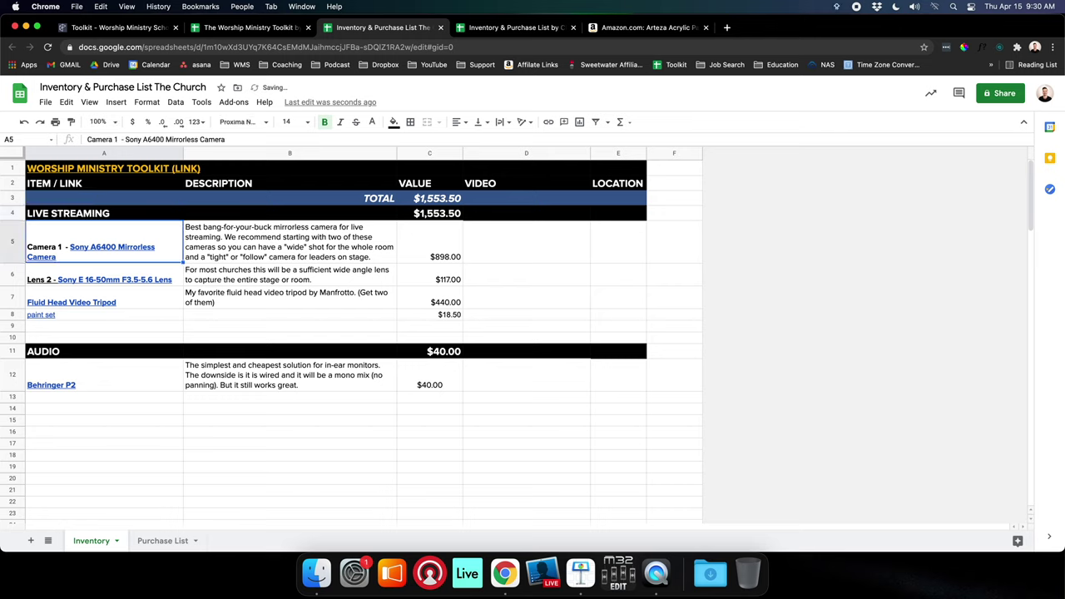
# - Set C4 to =SUM(C5:C10) for a $1,473.50 LIVE STREAMING subtotal
pyautogui.doubleClick(441, 213)
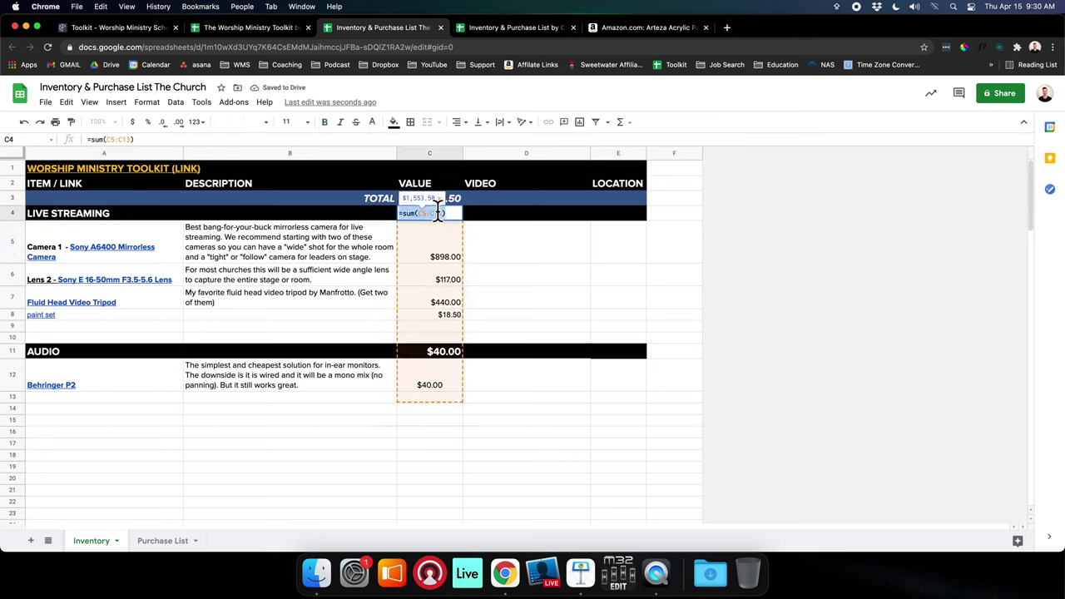
pyautogui.press('capslock')
pyautogui.write('=sum(')
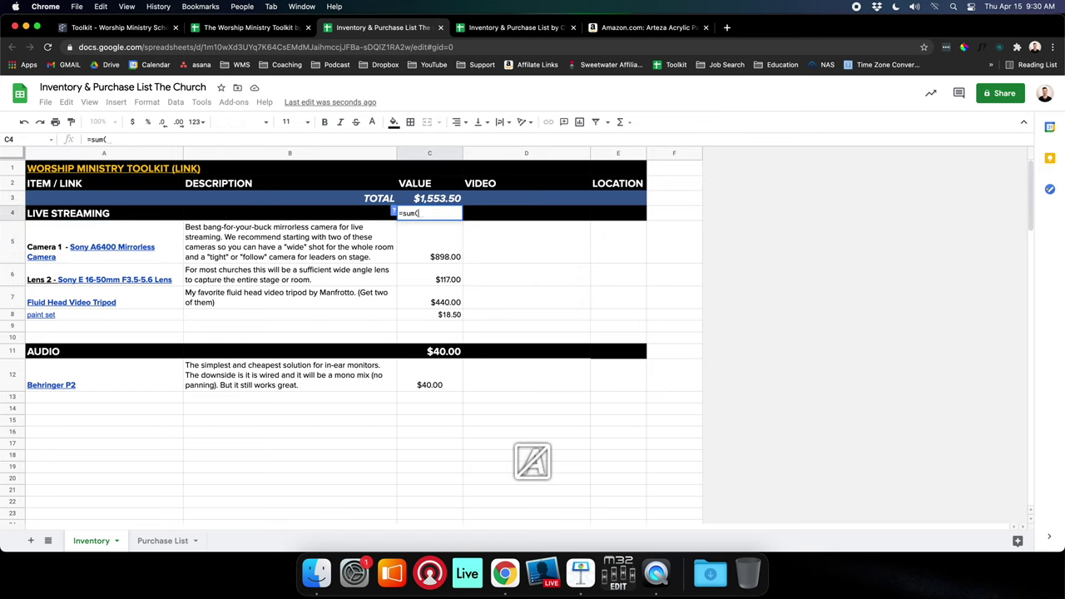
pyautogui.moveTo(430, 245); pyautogui.dragTo(439, 337)
pyautogui.press('Return')
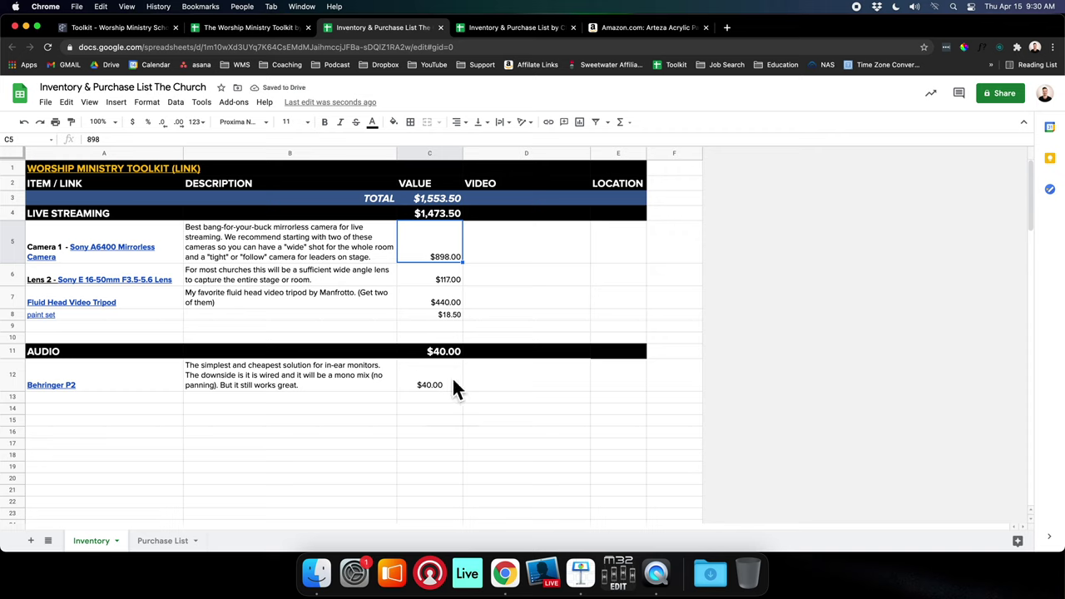
# - Change the TOTAL in C3 to =SUM(C4,C11), giving $1,513.50
pyautogui.click(444, 201)
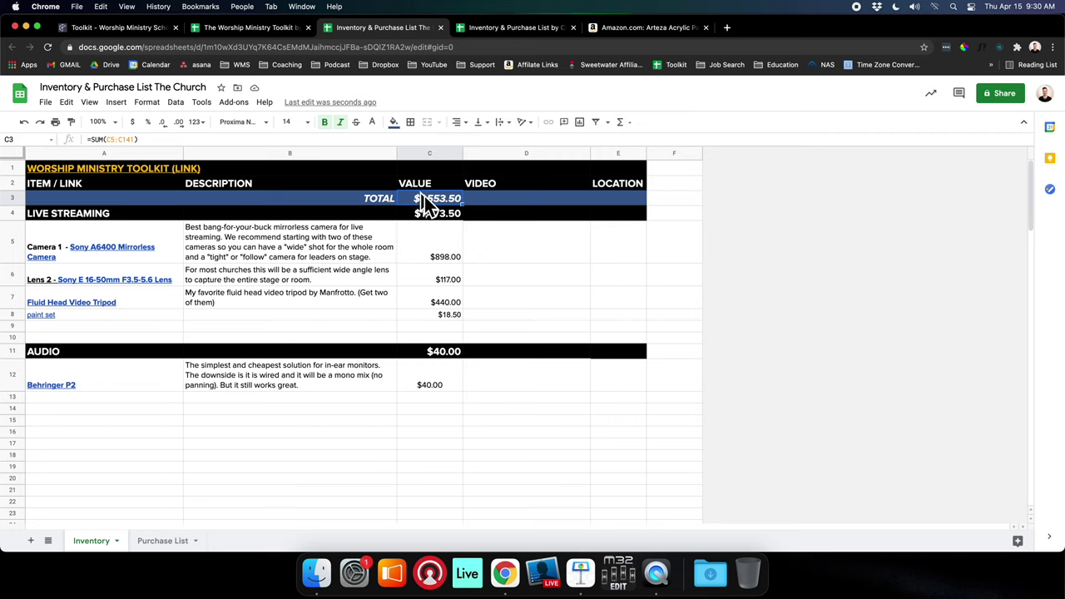
pyautogui.doubleClick(428, 205)
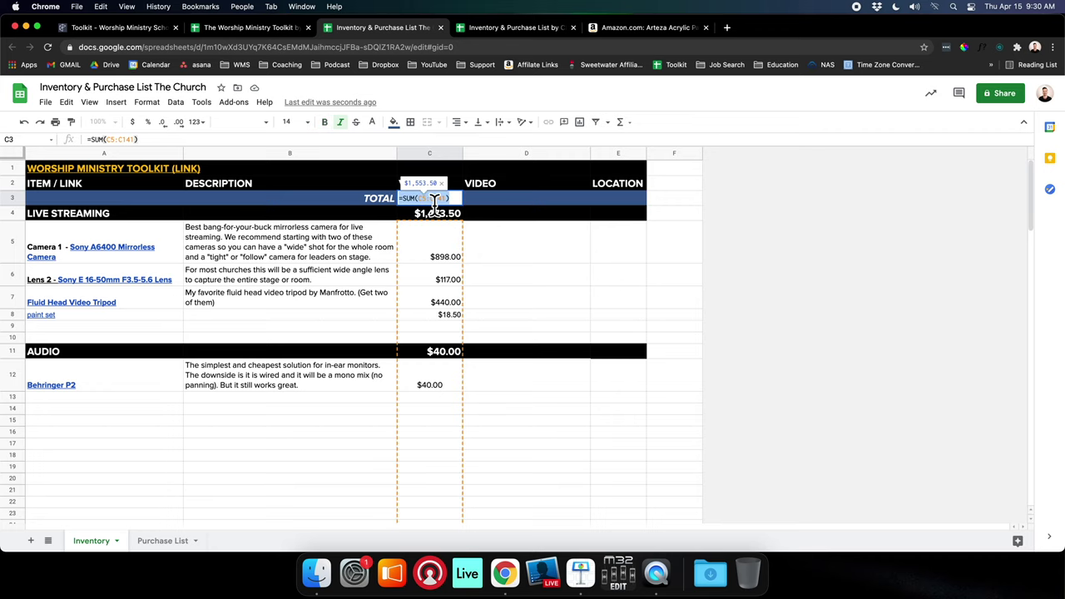
pyautogui.write('=sum(')
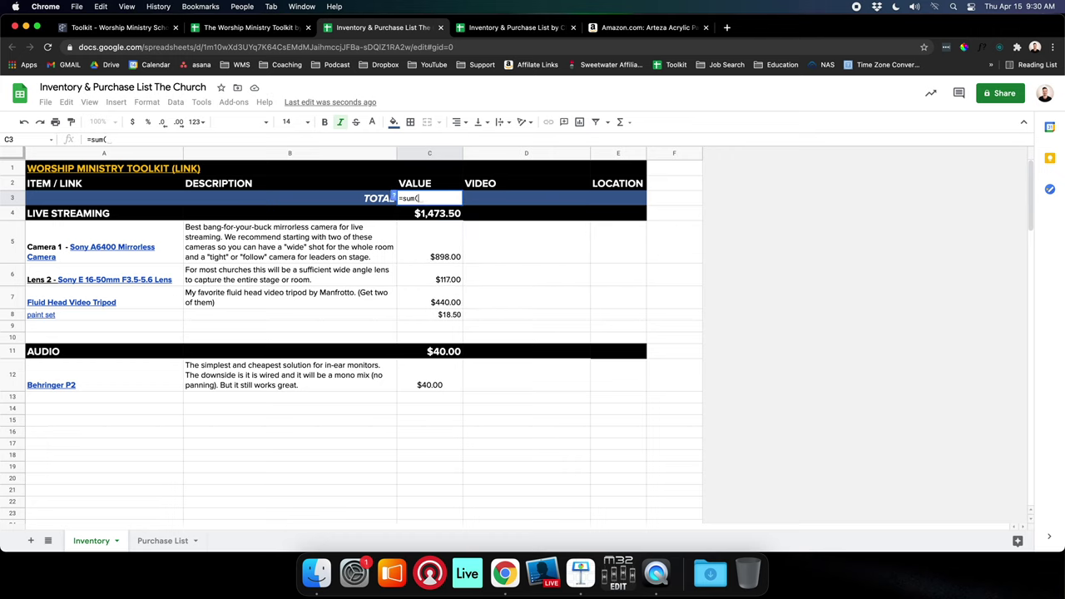
pyautogui.click(430, 216)
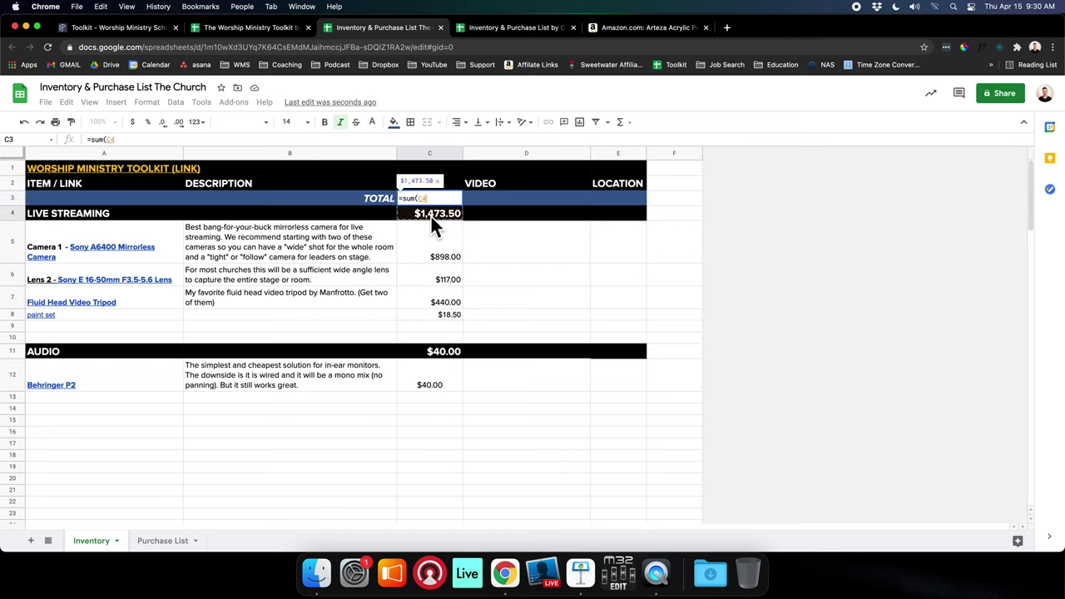
pyautogui.write(',')
pyautogui.click(443, 354)
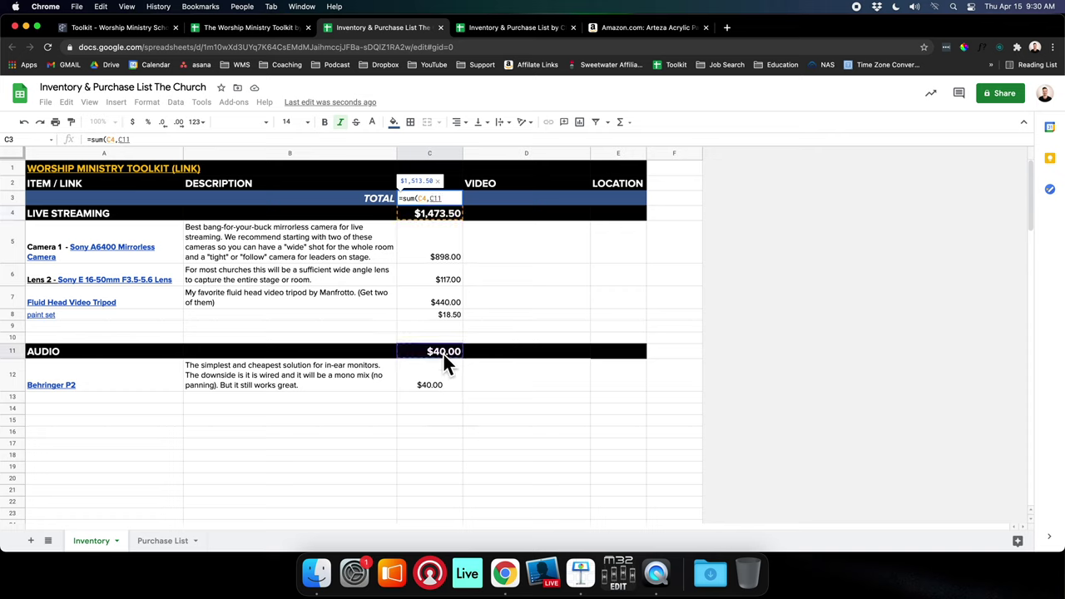
pyautogui.write(')')
pyautogui.press('Return')
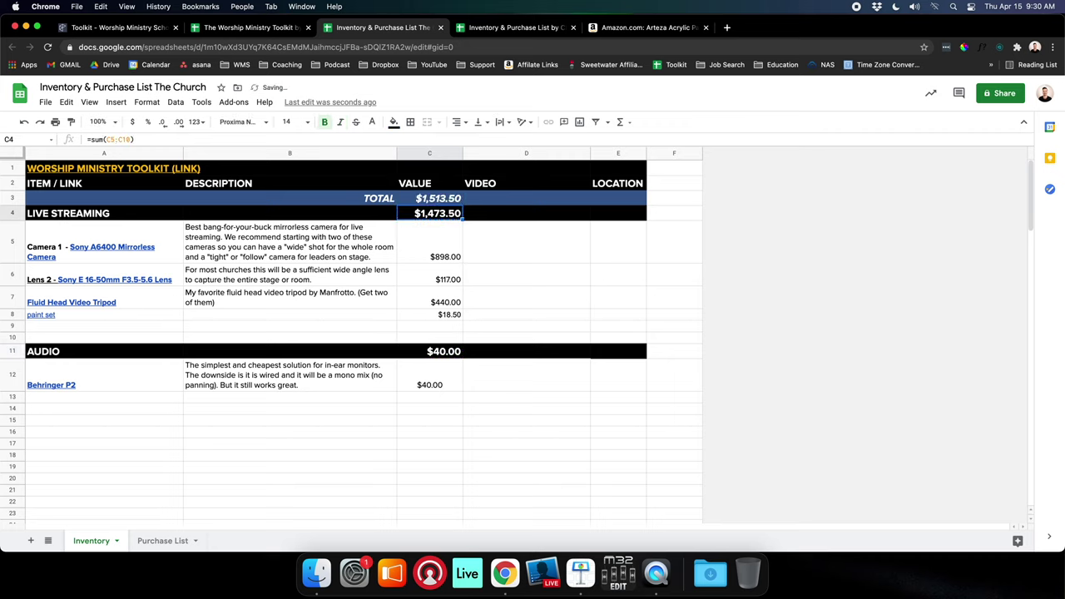
pyautogui.doubleClick(438, 200)
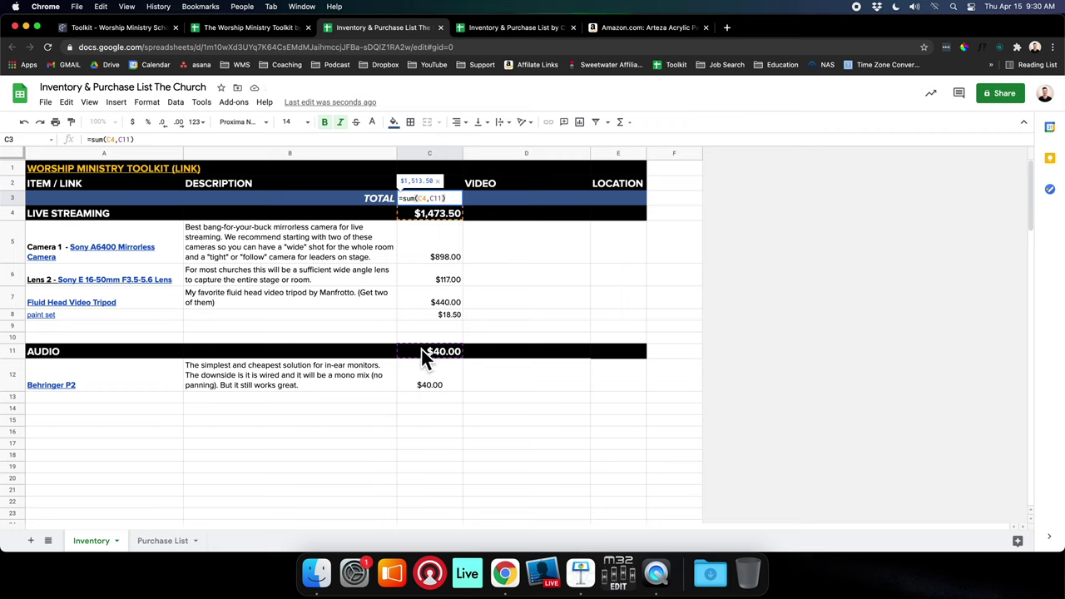
pyautogui.click(505, 316)
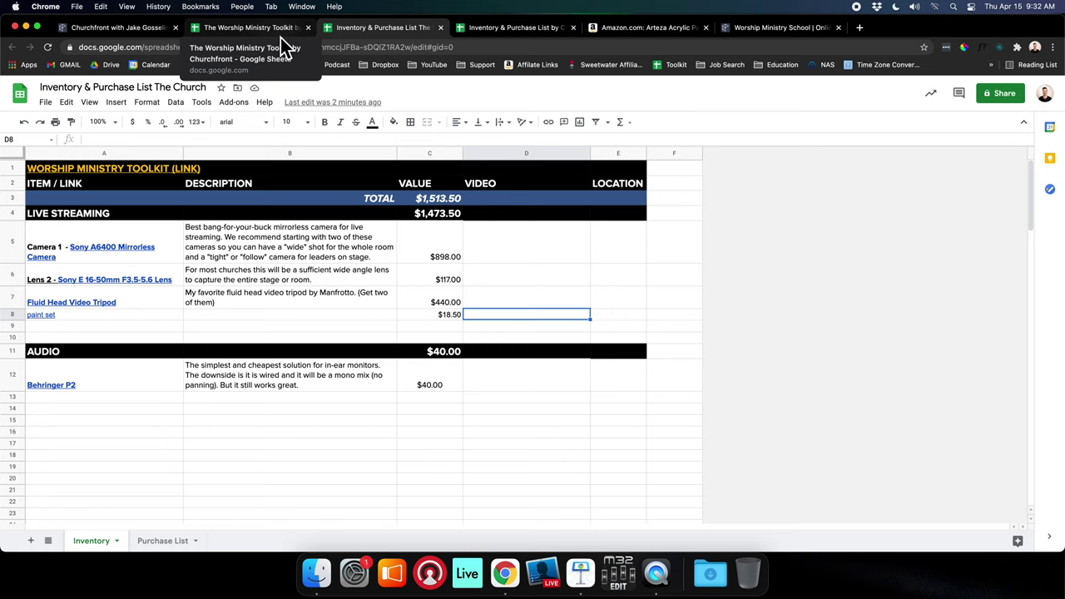
pyautogui.click(277, 31)
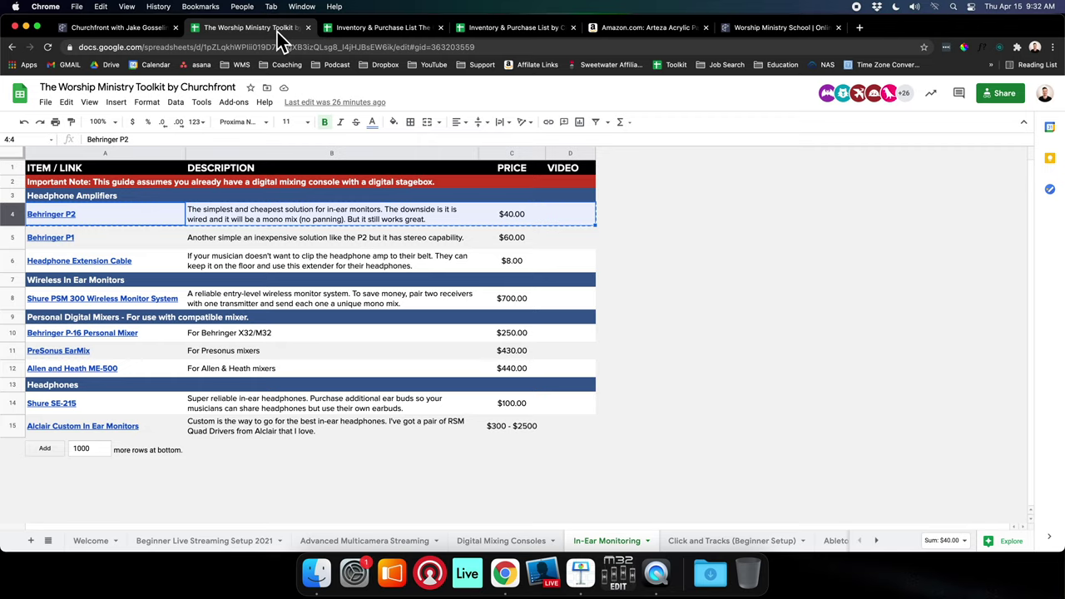
pyautogui.click(354, 30)
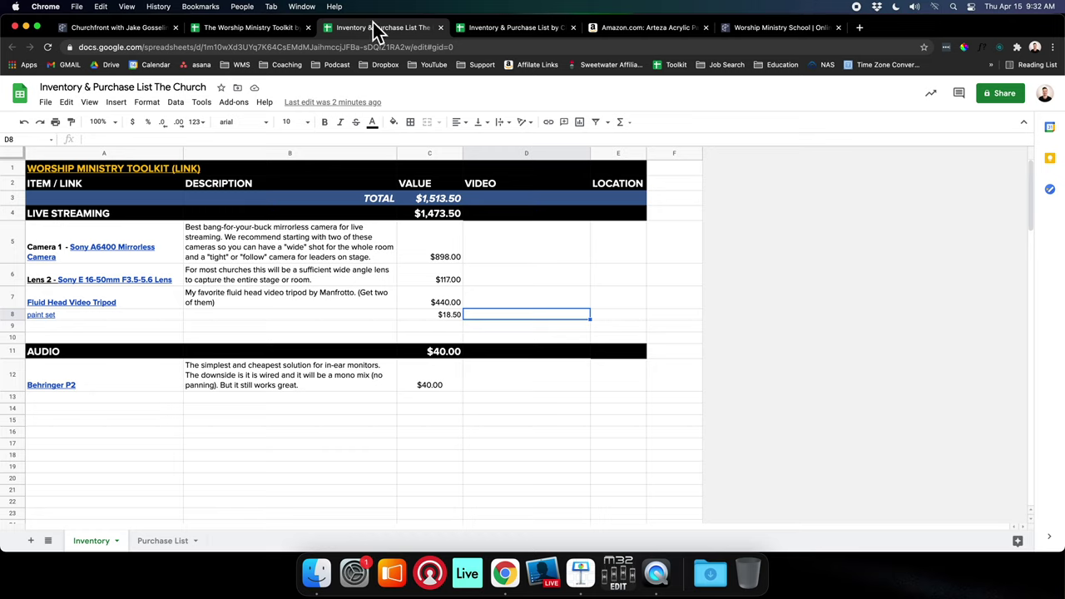
# - Switch to the Worship Ministry School browser tab showing its home page
pyautogui.click(789, 35)
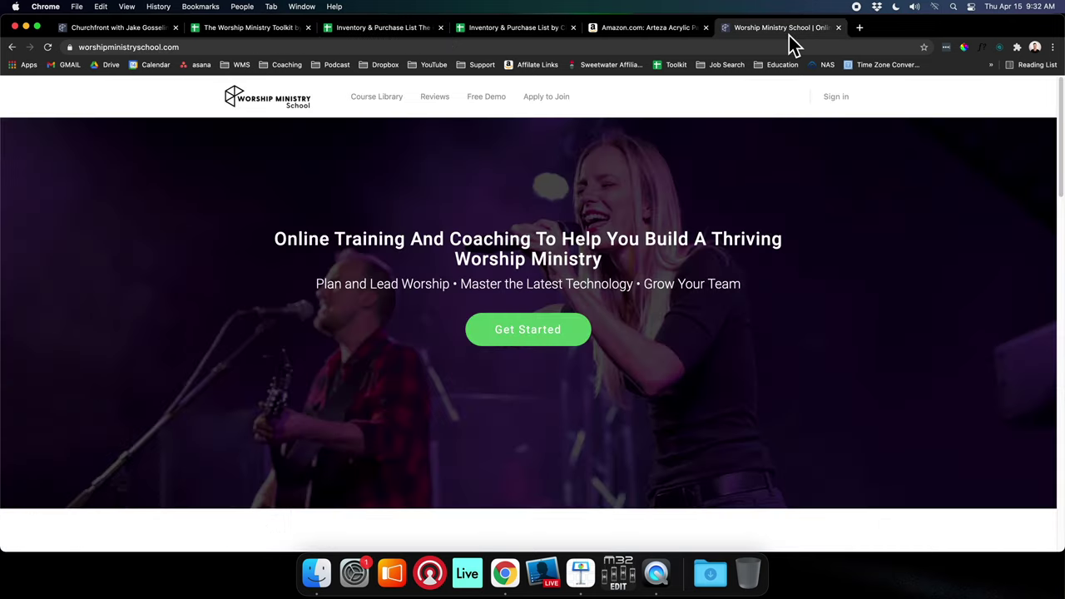